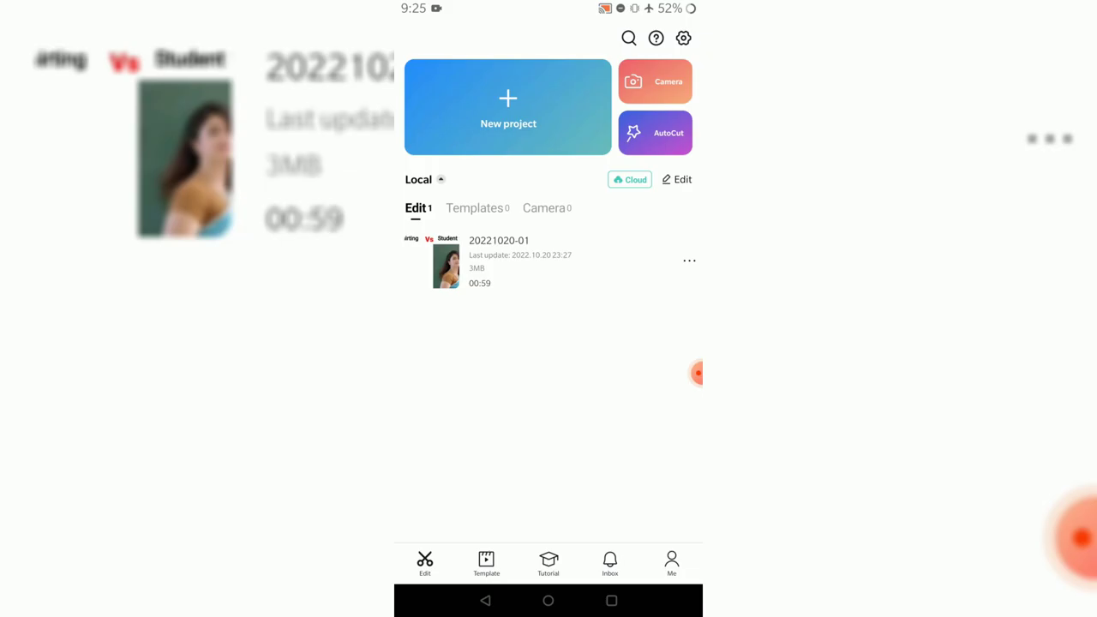
Step: Look through CapCut's home tabs (tutorials, templates, inbox) without starting a project
click(508, 107)
key(Escape)
click(549, 563)
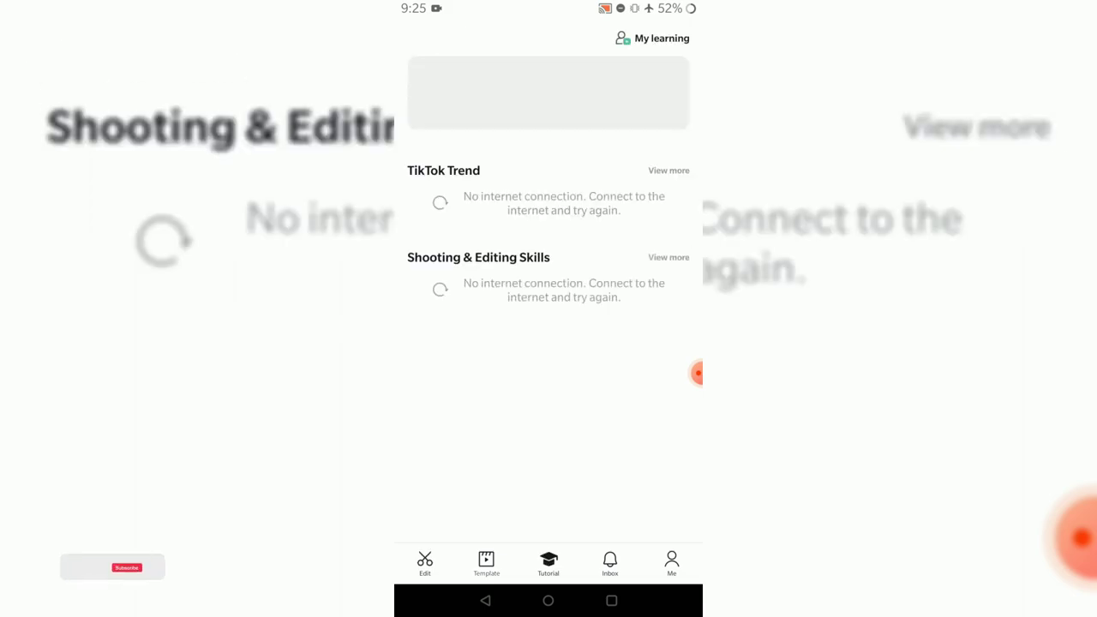
click(486, 563)
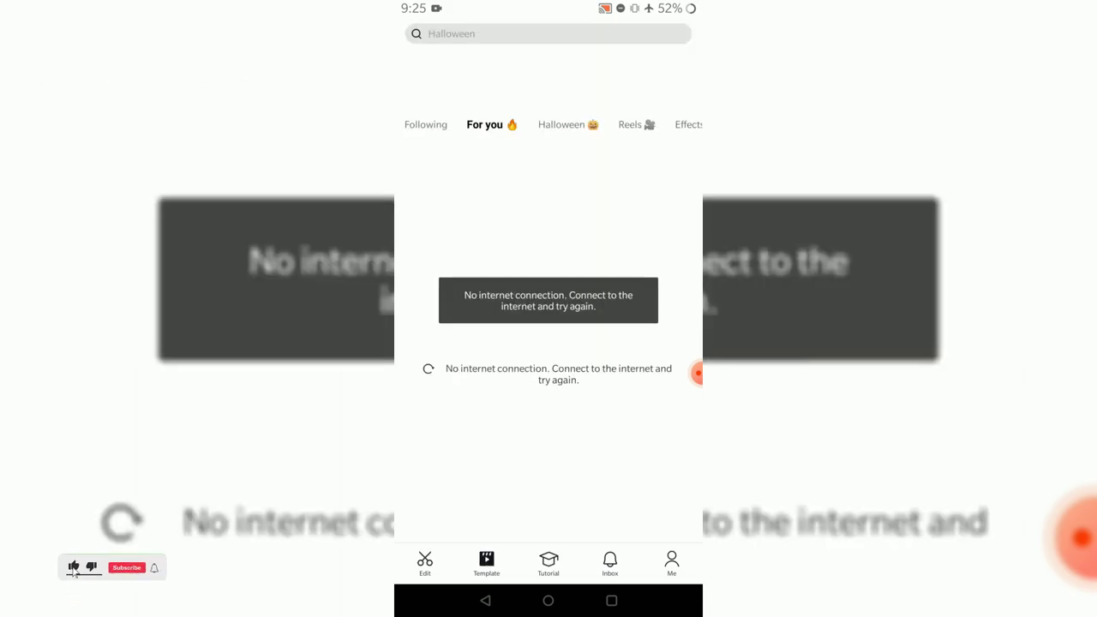
click(424, 563)
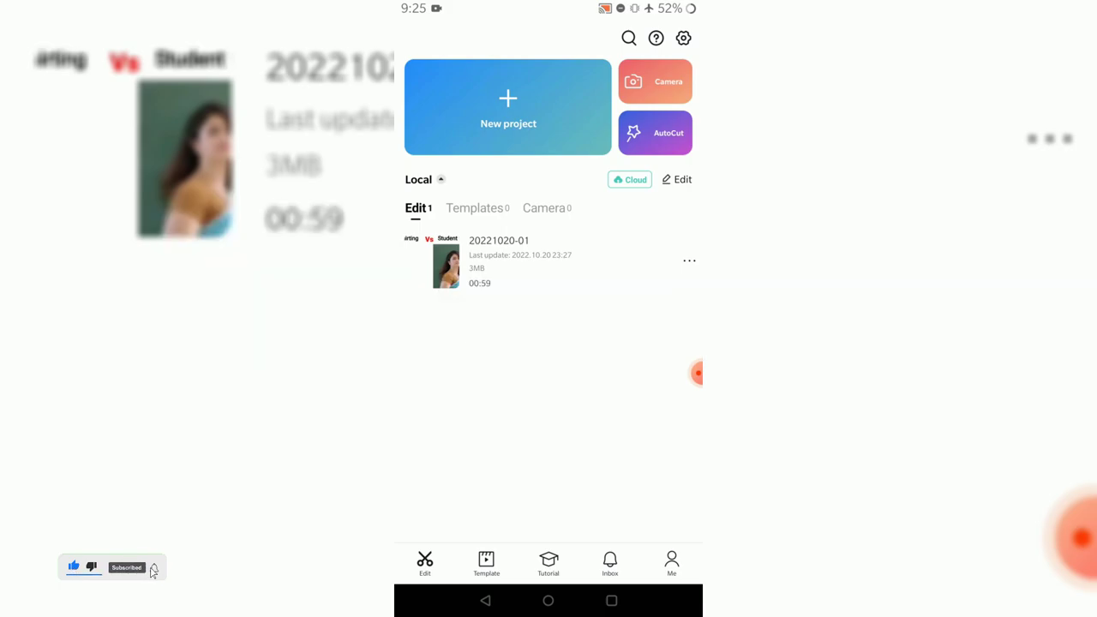
click(610, 563)
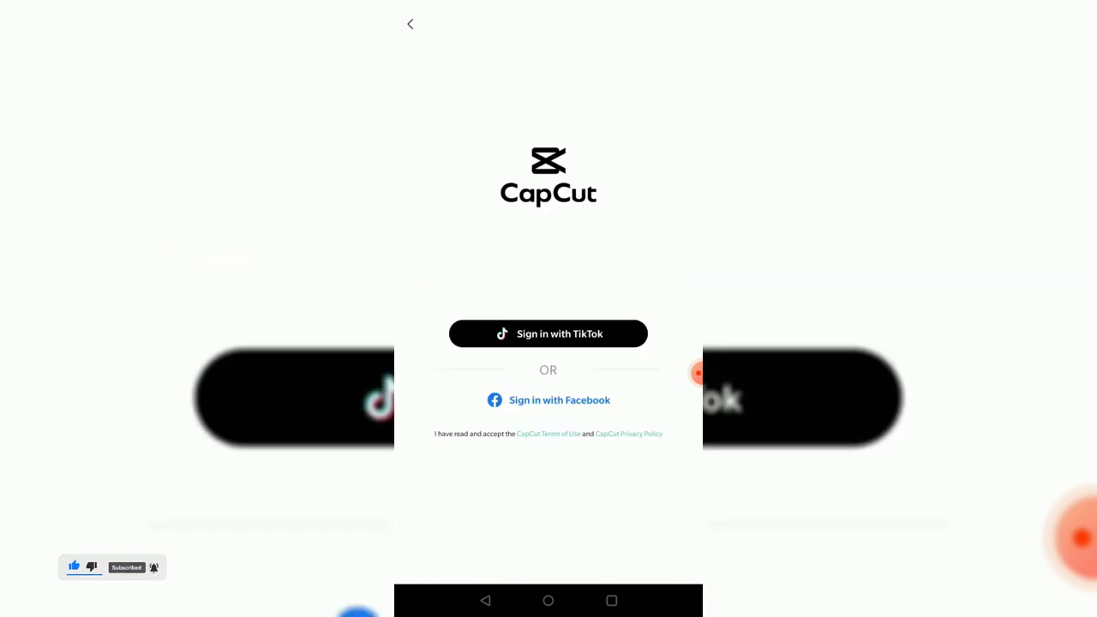
click(410, 24)
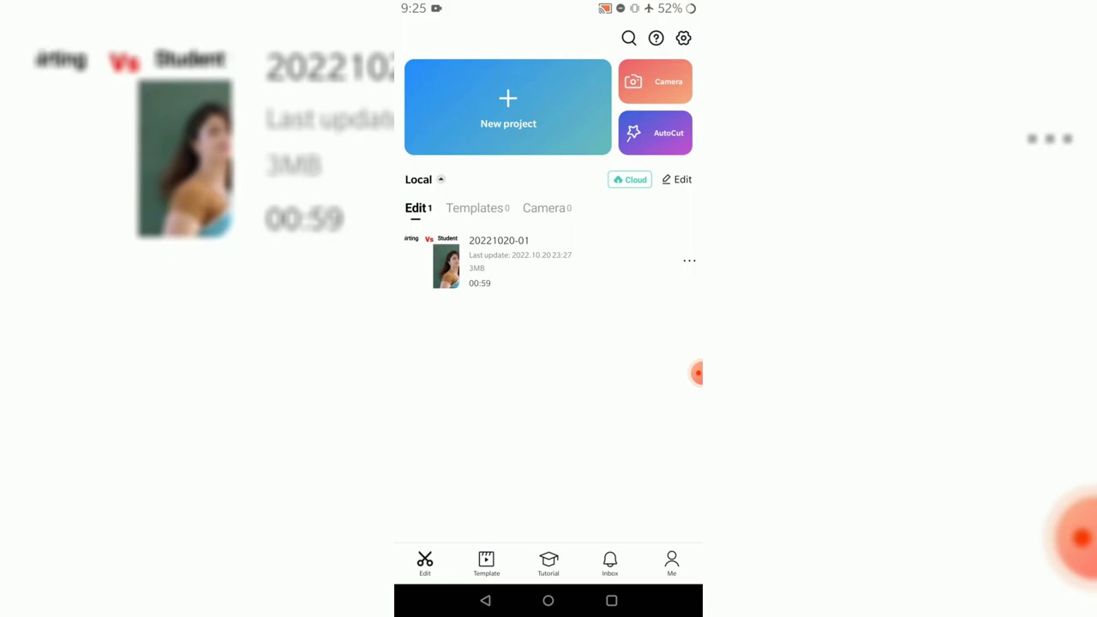
Step: Launch CapCut's built-in camera, grant camera and microphone access, and start recording a clip
click(508, 108)
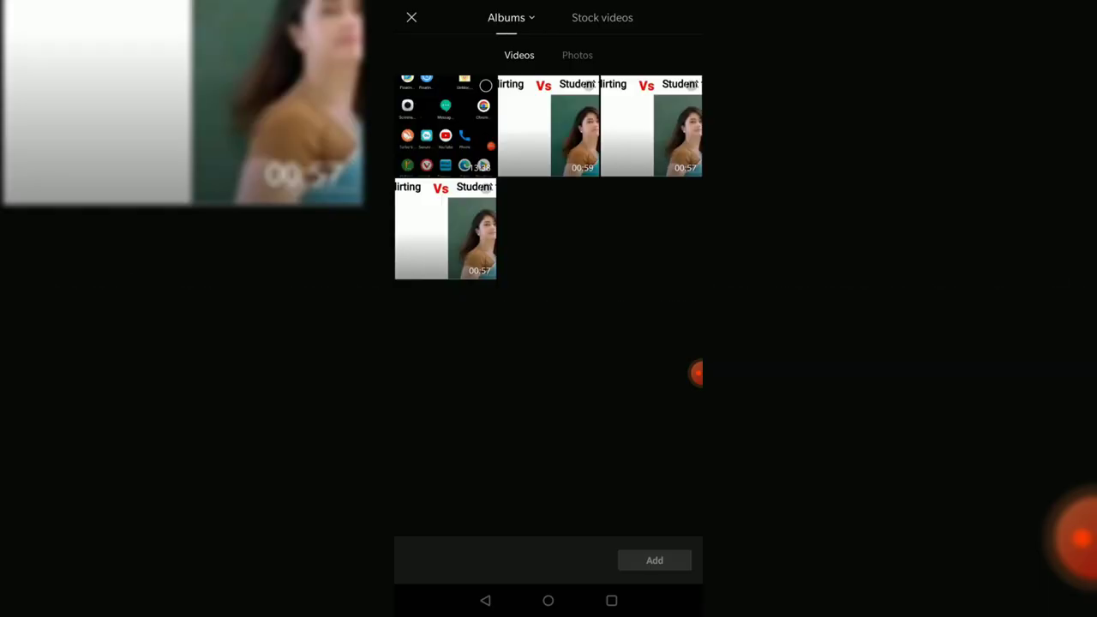
click(411, 17)
click(656, 82)
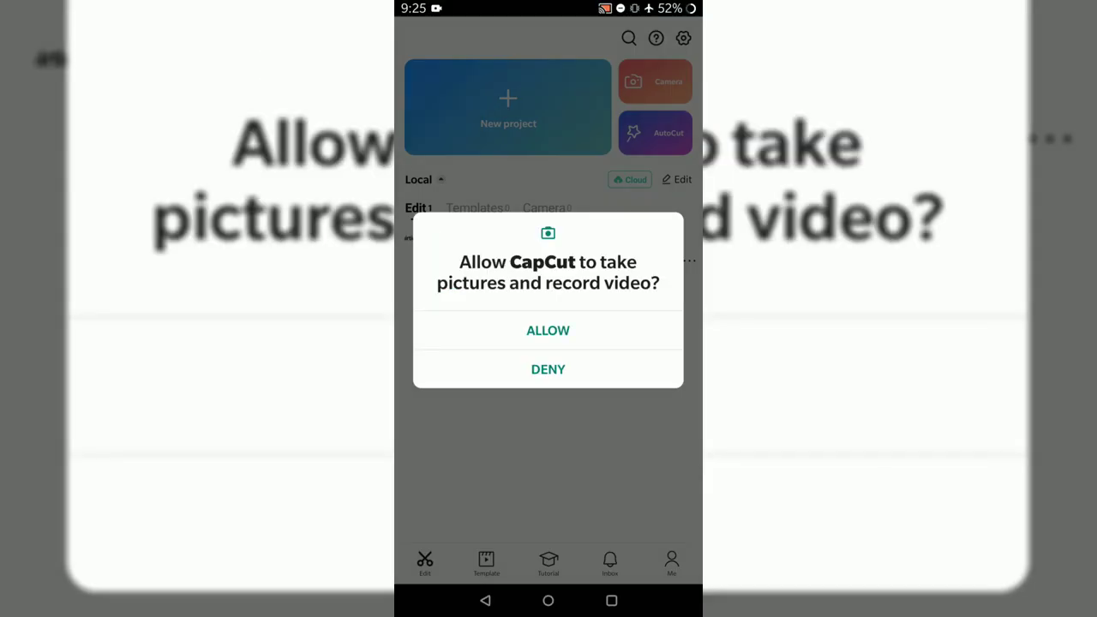
click(547, 330)
click(548, 330)
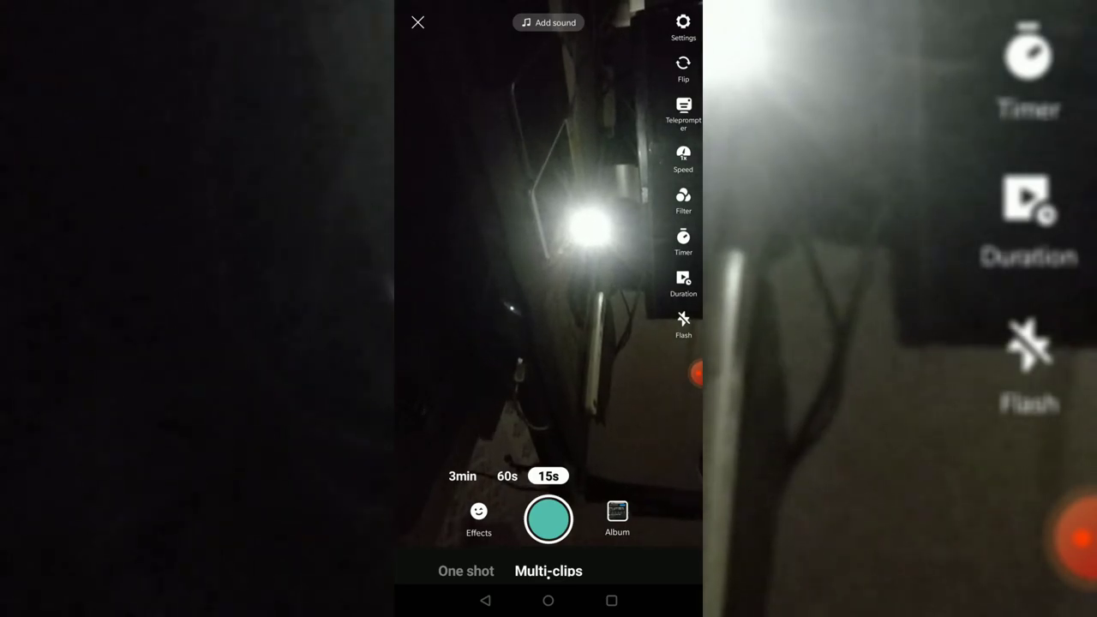
click(547, 519)
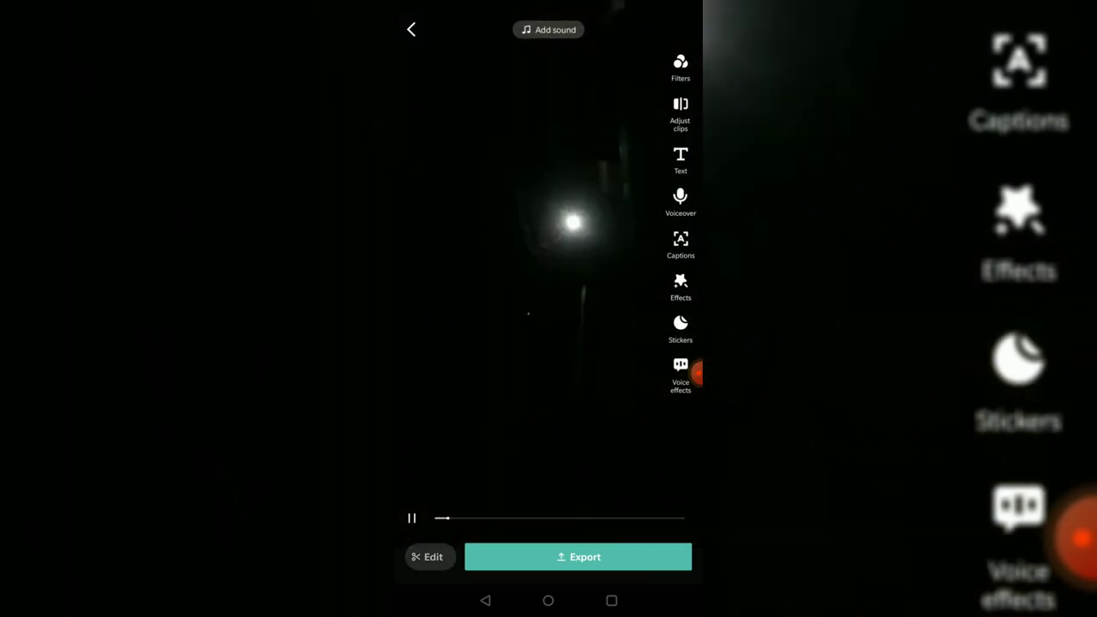
Step: Open the recorded 10-second lamp clip in the editor and scrub its timeline
click(428, 556)
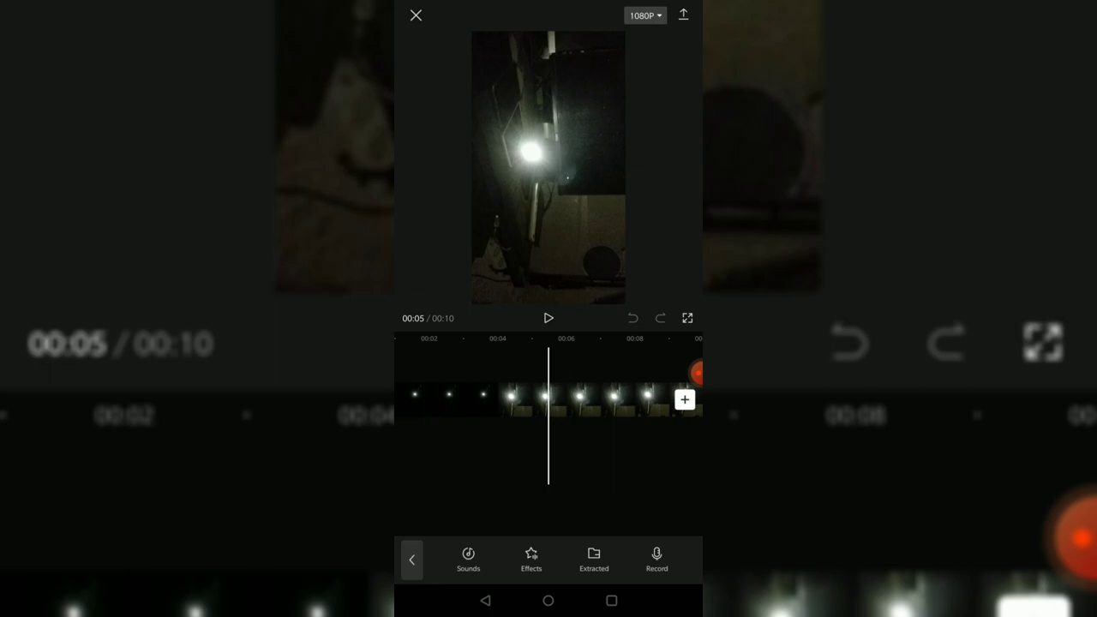
mouse_move(600, 399)
mouse_down()
mouse_move(542, 399)
mouse_move(555, 399)
mouse_up()
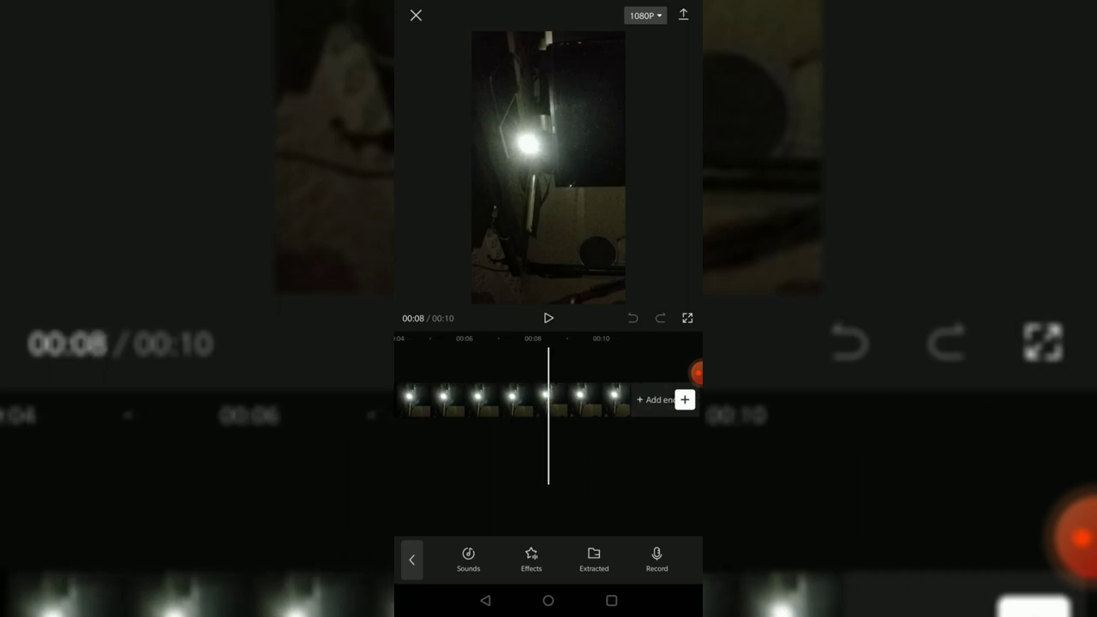
click(468, 557)
scroll(549, 399, left, 5)
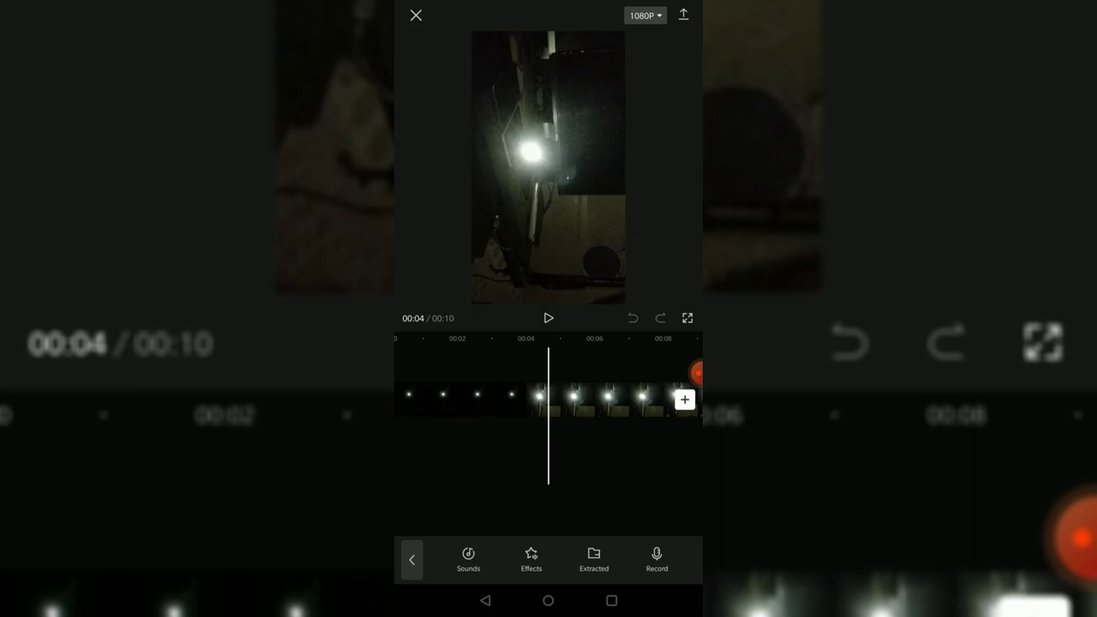
click(467, 559)
click(411, 559)
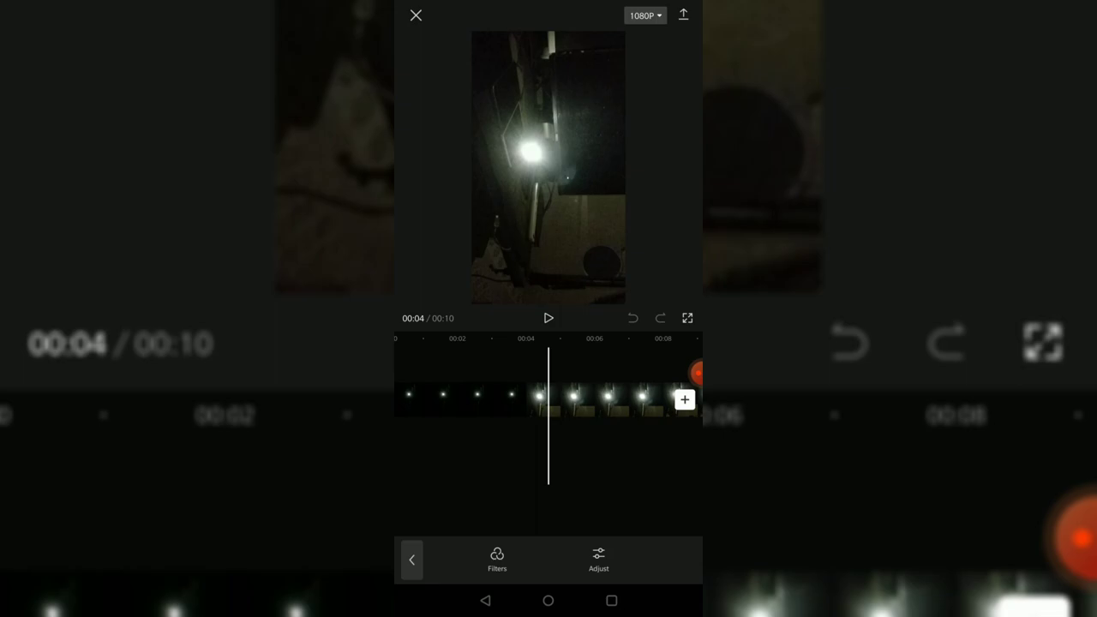
Step: Briefly browse the stickers panel, close it, and leave the text options
click(411, 560)
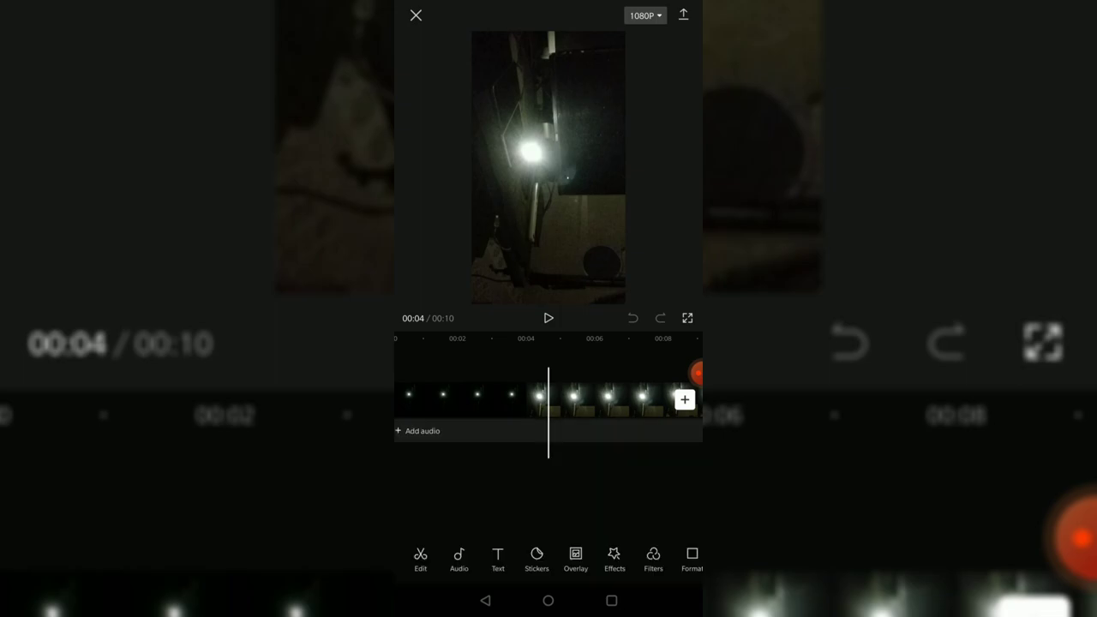
click(536, 557)
click(485, 599)
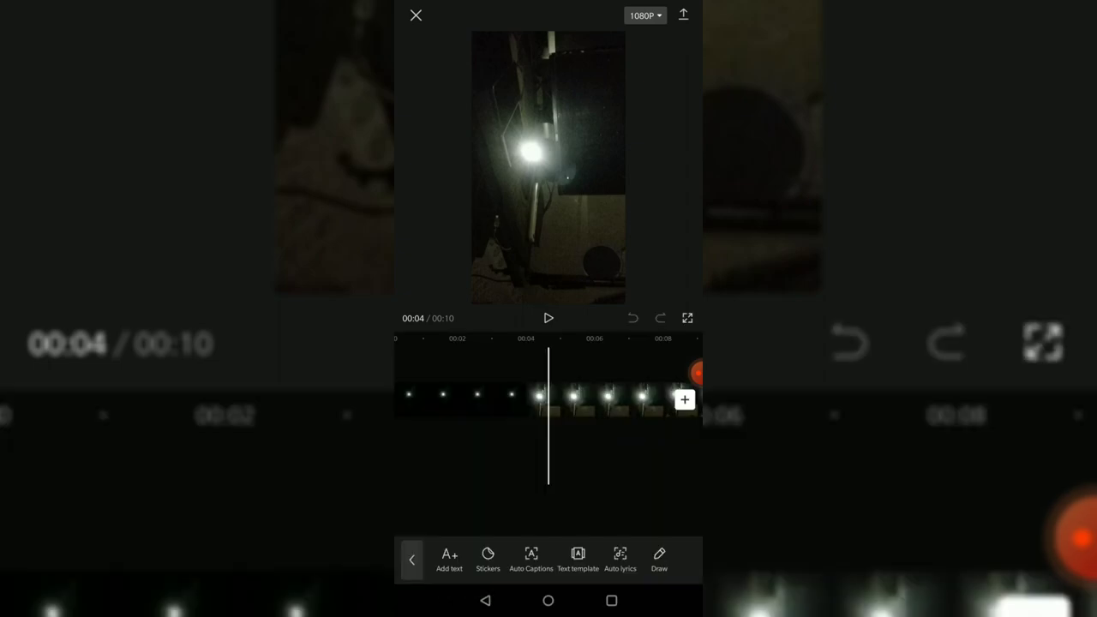
click(411, 560)
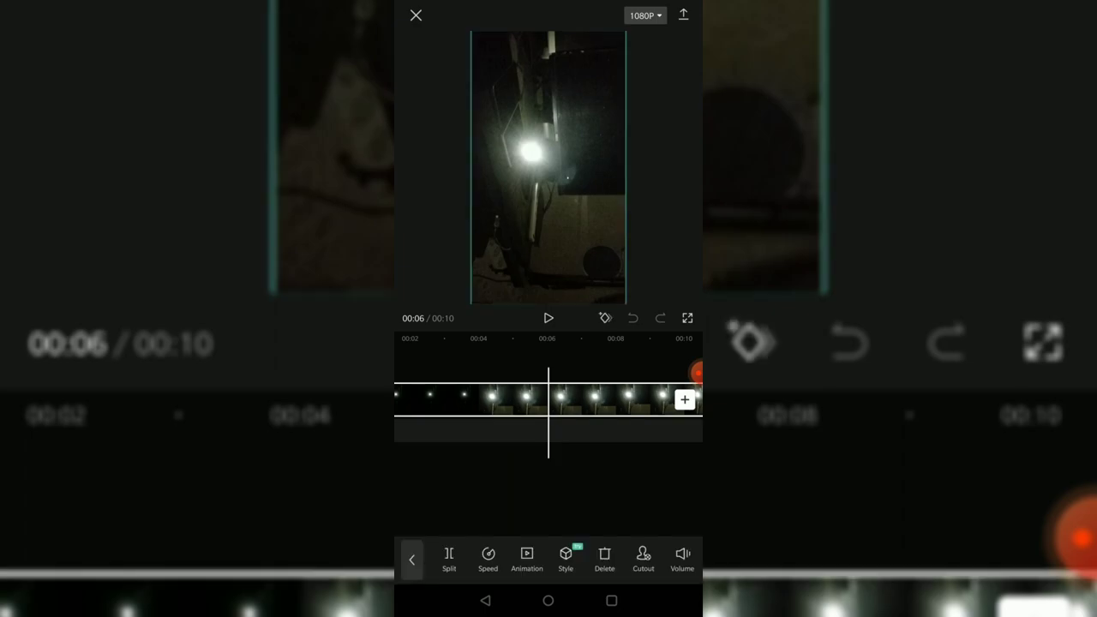
Step: Split the clip at 00:06 and add two keyframes around 00:07 on the second piece
click(448, 558)
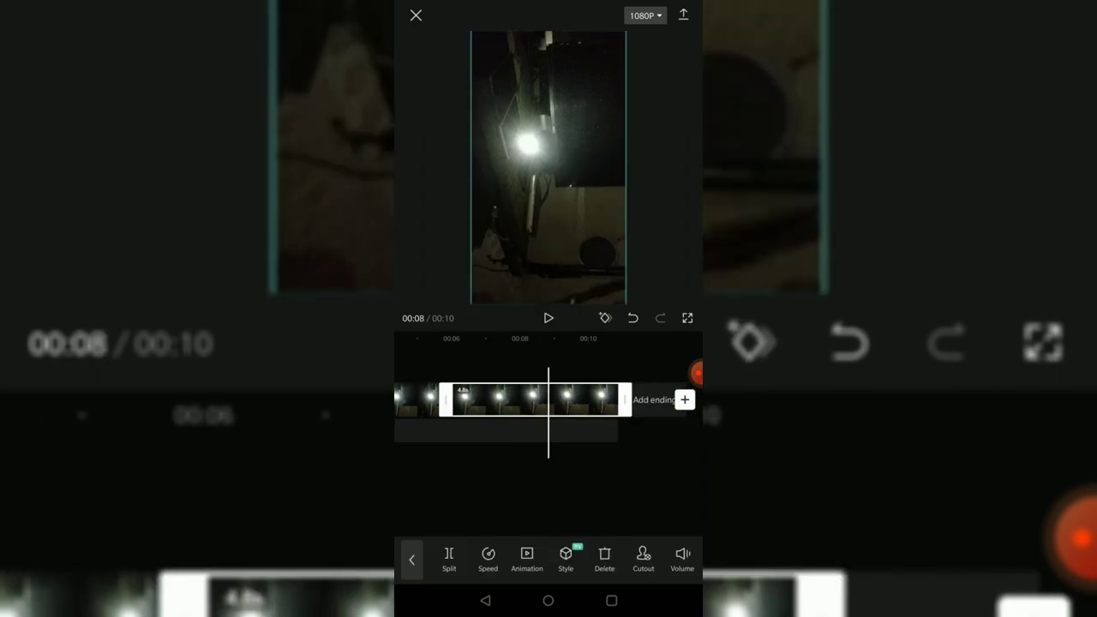
mouse_move(600, 399)
mouse_down()
mouse_move(531, 399)
mouse_move(583, 400)
mouse_up()
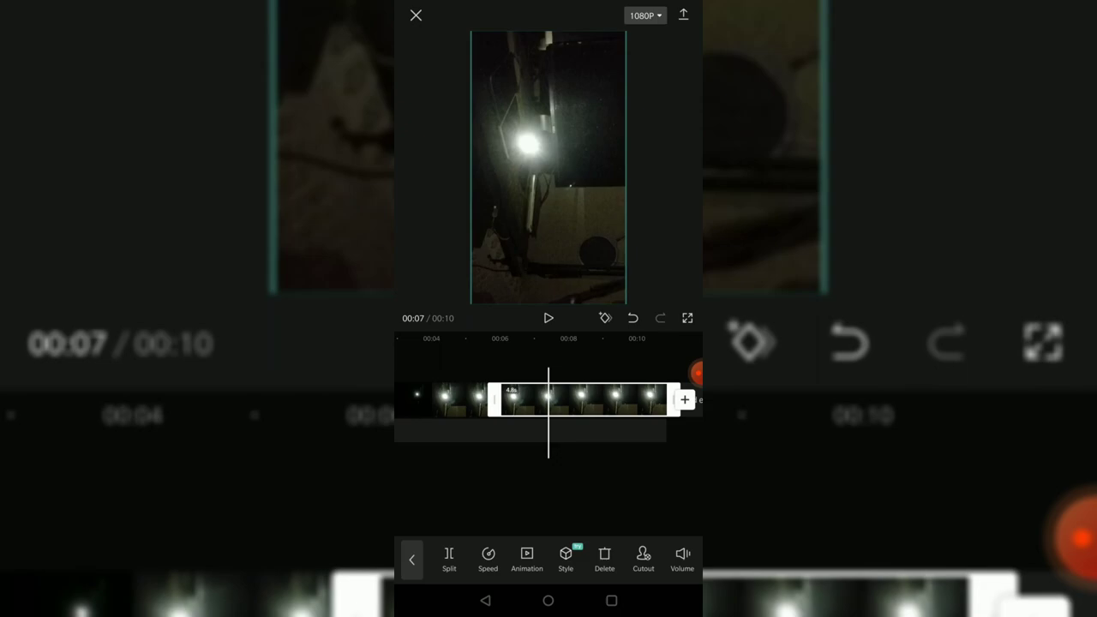
click(604, 317)
mouse_move(548, 399)
mouse_down()
mouse_move(502, 399)
mouse_move(535, 399)
mouse_up()
click(604, 317)
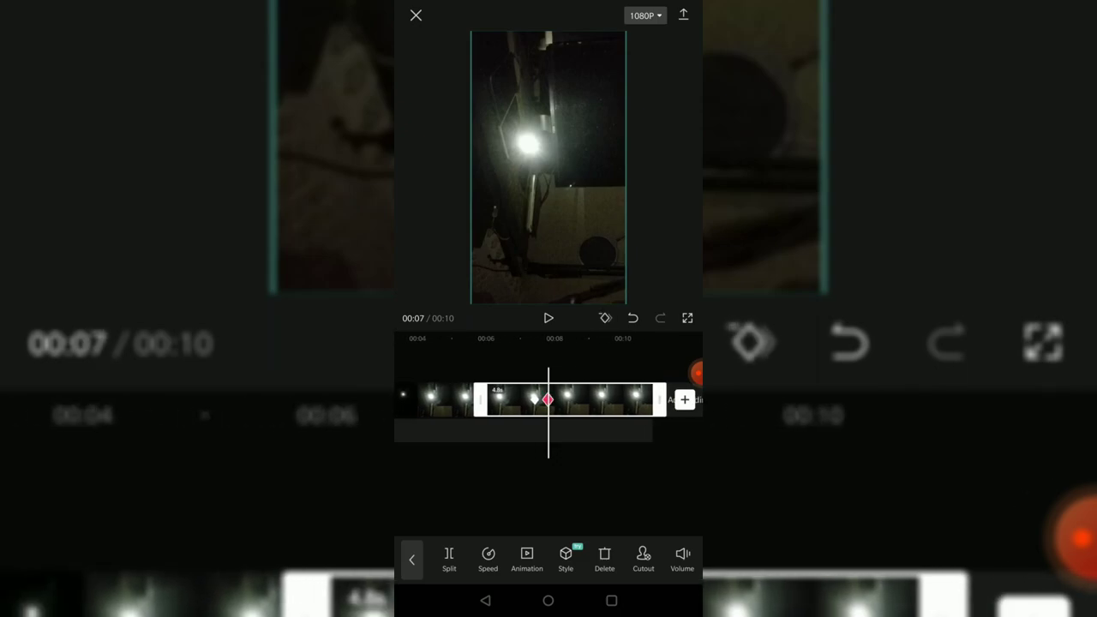
mouse_move(548, 399)
mouse_down()
mouse_move(495, 400)
mouse_move(628, 400)
mouse_up()
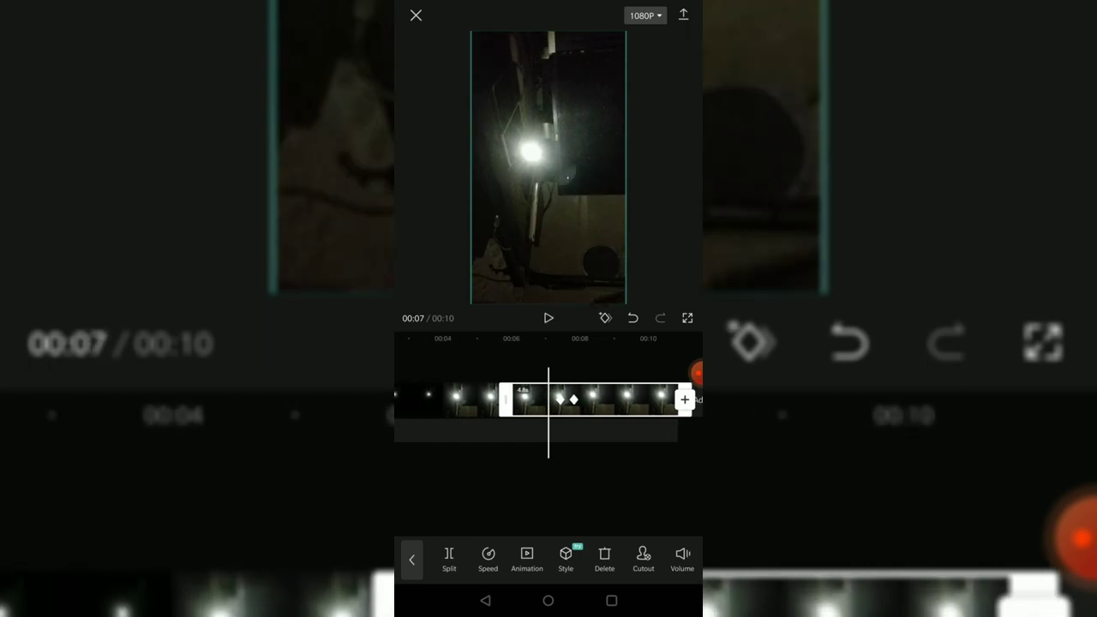
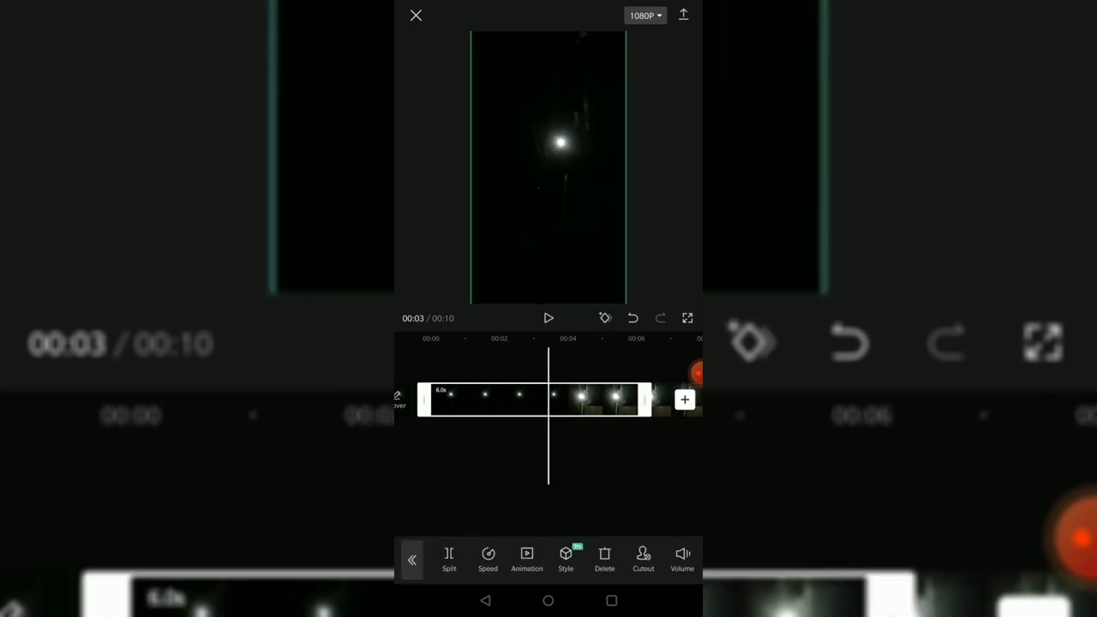
Step: Undo and redo the keyframe, preview the Montage, Hero and Bullet curves, then pick Custom
click(632, 318)
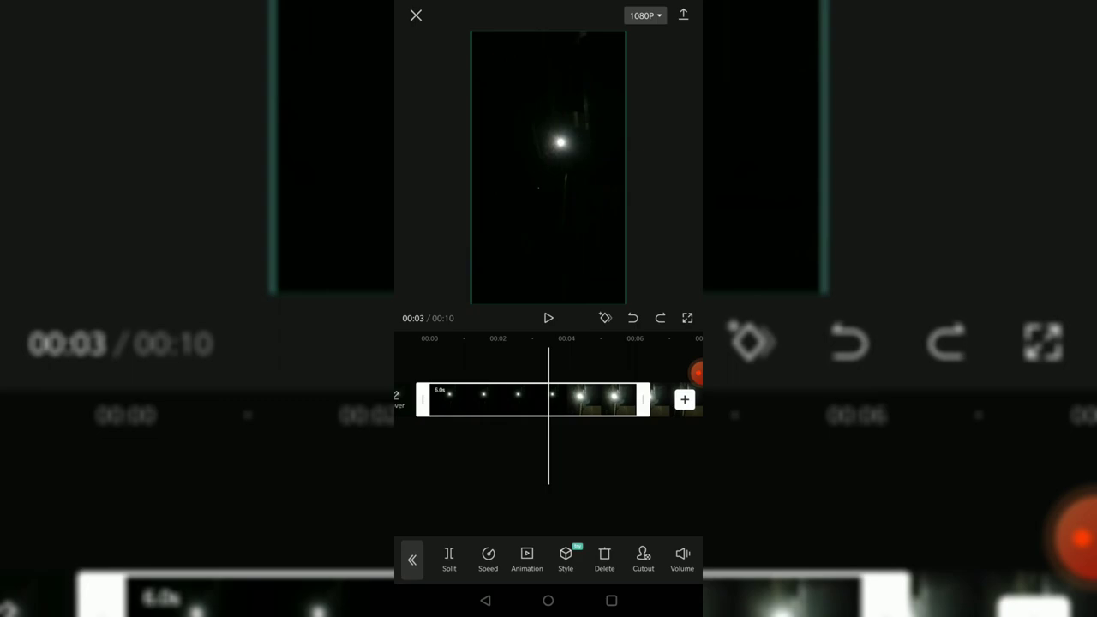
click(660, 318)
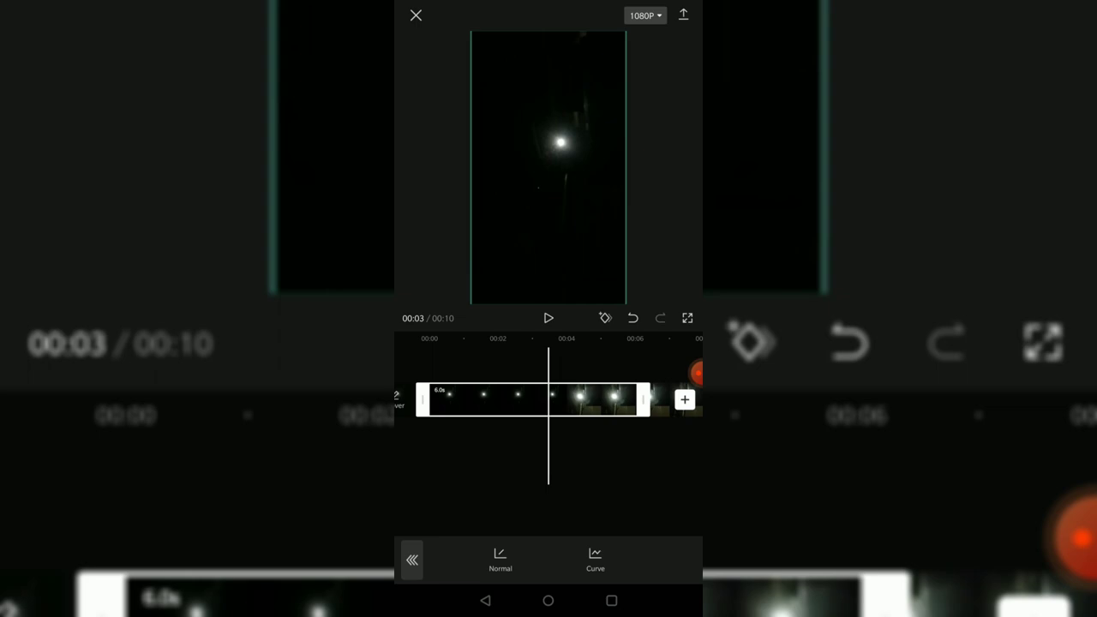
click(595, 559)
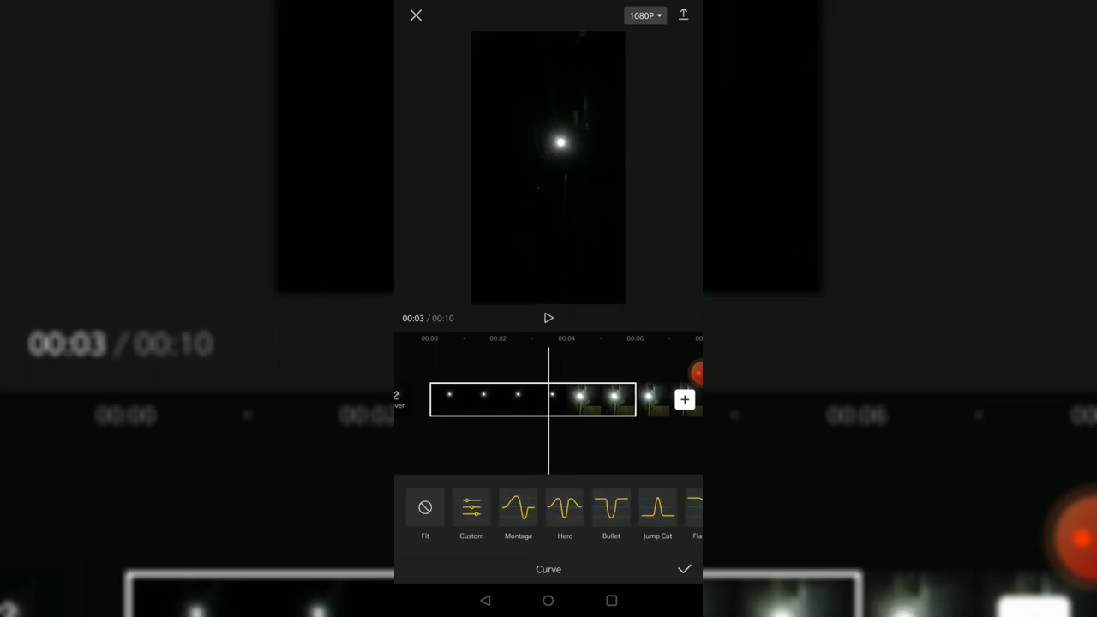
click(517, 507)
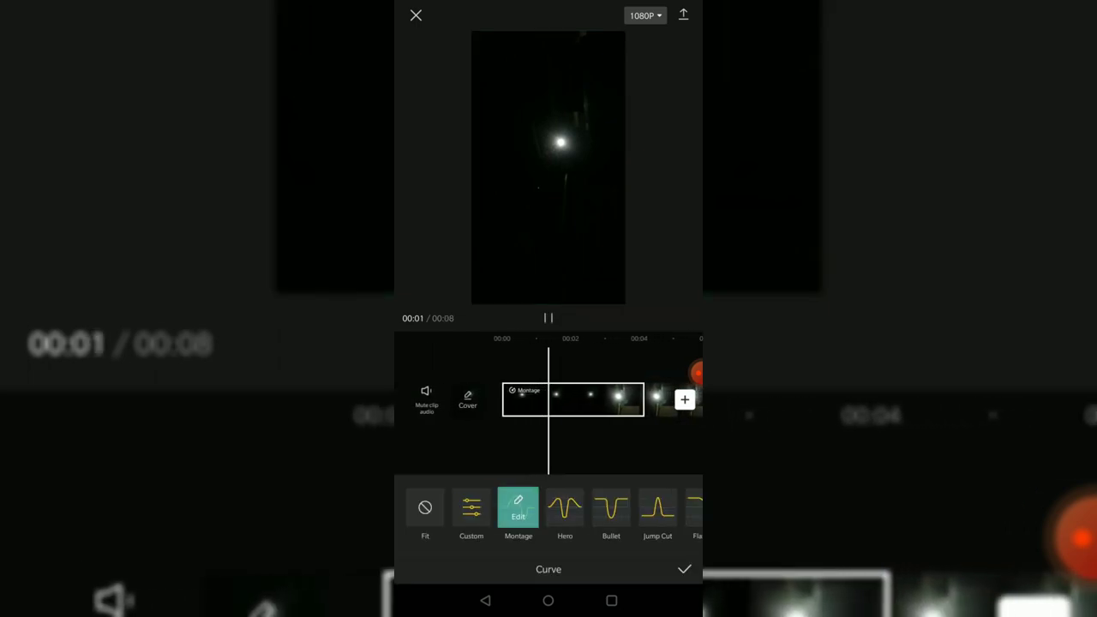
click(564, 508)
click(611, 508)
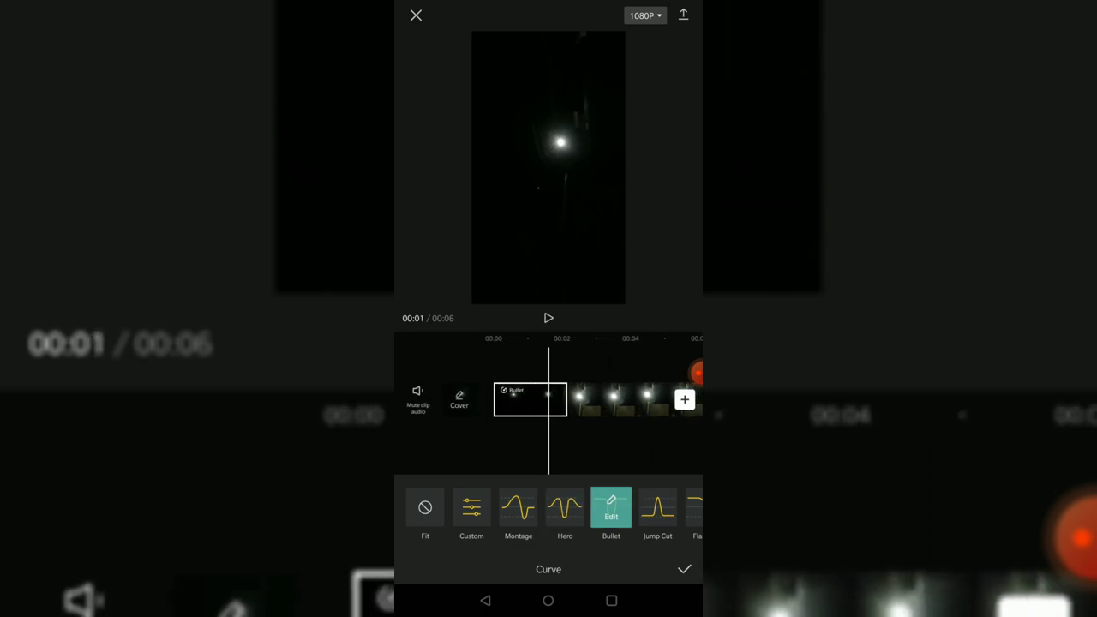
click(471, 508)
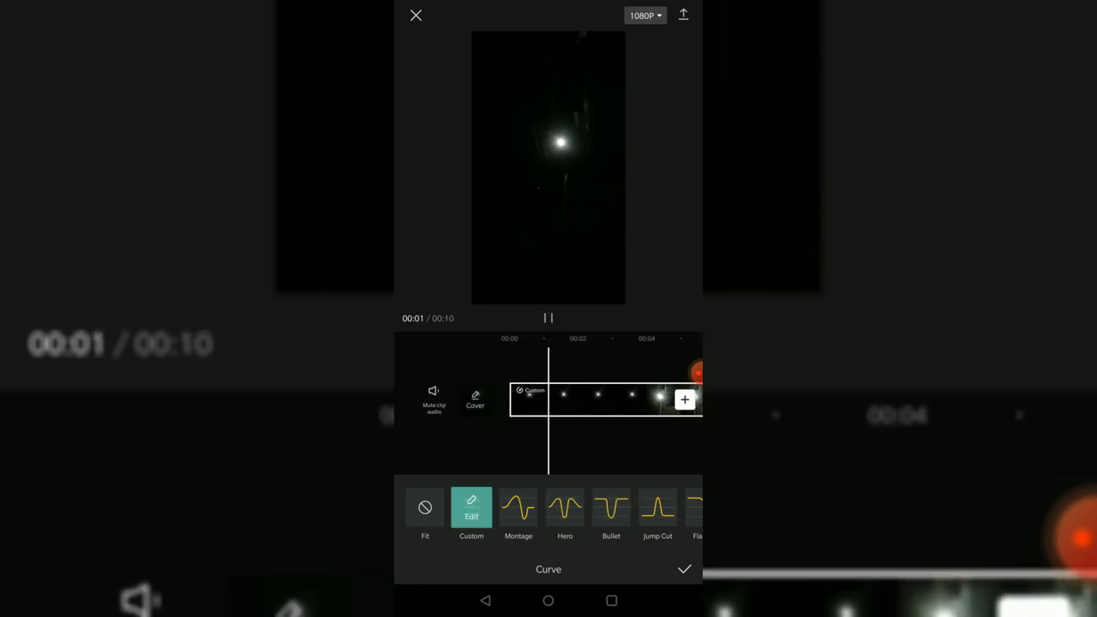
Step: Reshape the custom curve: lower the middle beat, raise the fourth and drop the last
click(471, 508)
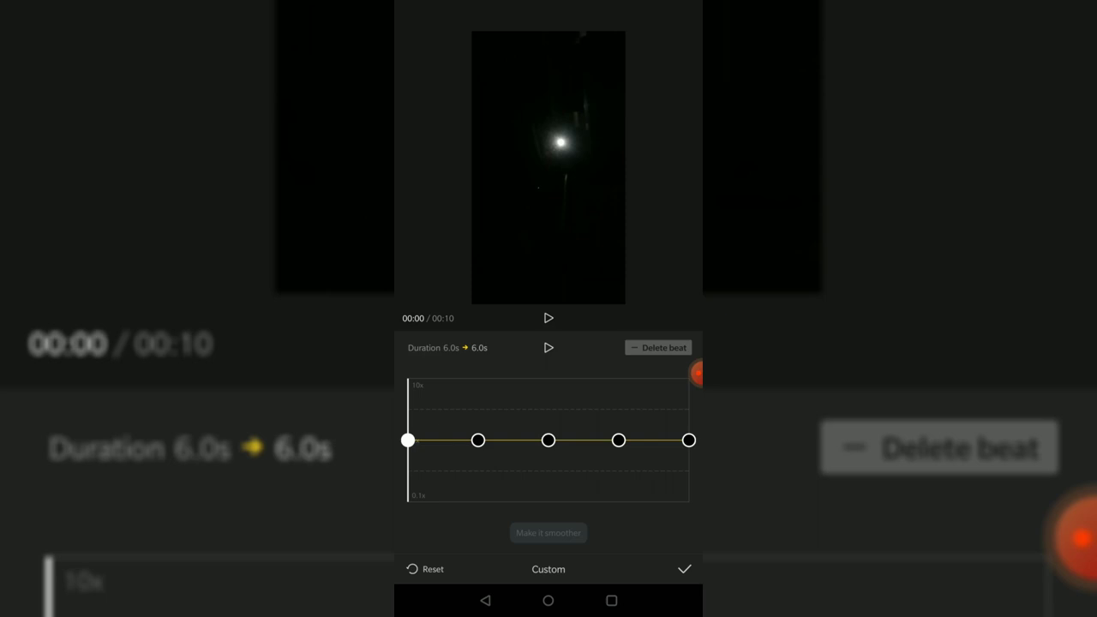
mouse_move(408, 467)
mouse_down()
mouse_move(477, 467)
mouse_move(408, 467)
mouse_move(434, 467)
mouse_move(408, 438)
mouse_move(407, 462)
mouse_move(408, 422)
mouse_move(407, 497)
mouse_move(408, 420)
mouse_up()
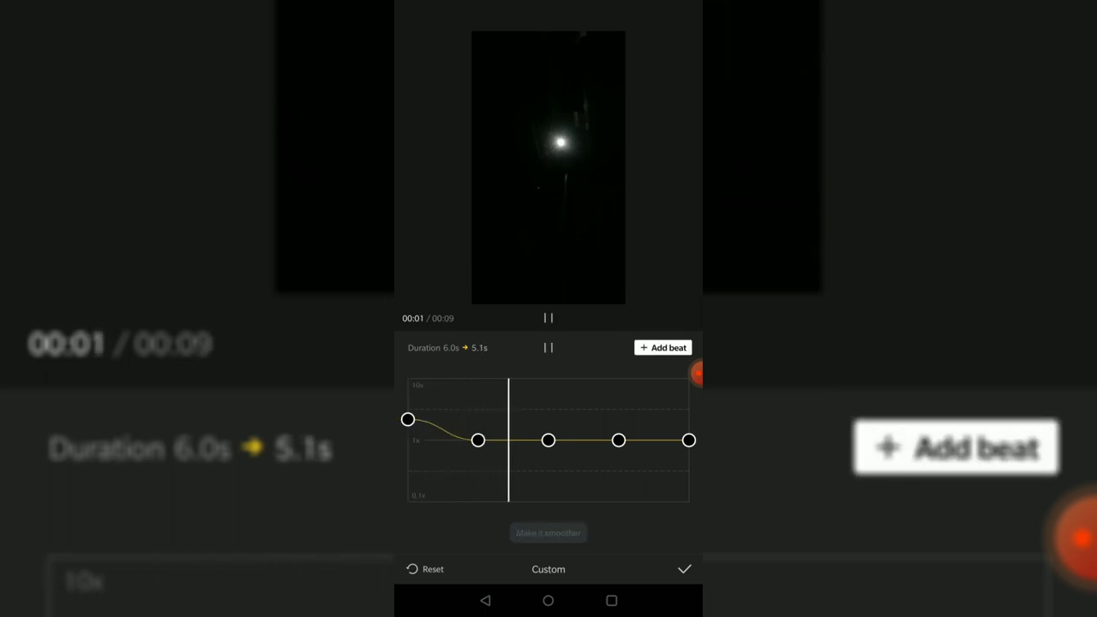
mouse_move(548, 440)
mouse_down()
mouse_move(550, 410)
mouse_move(570, 477)
mouse_up()
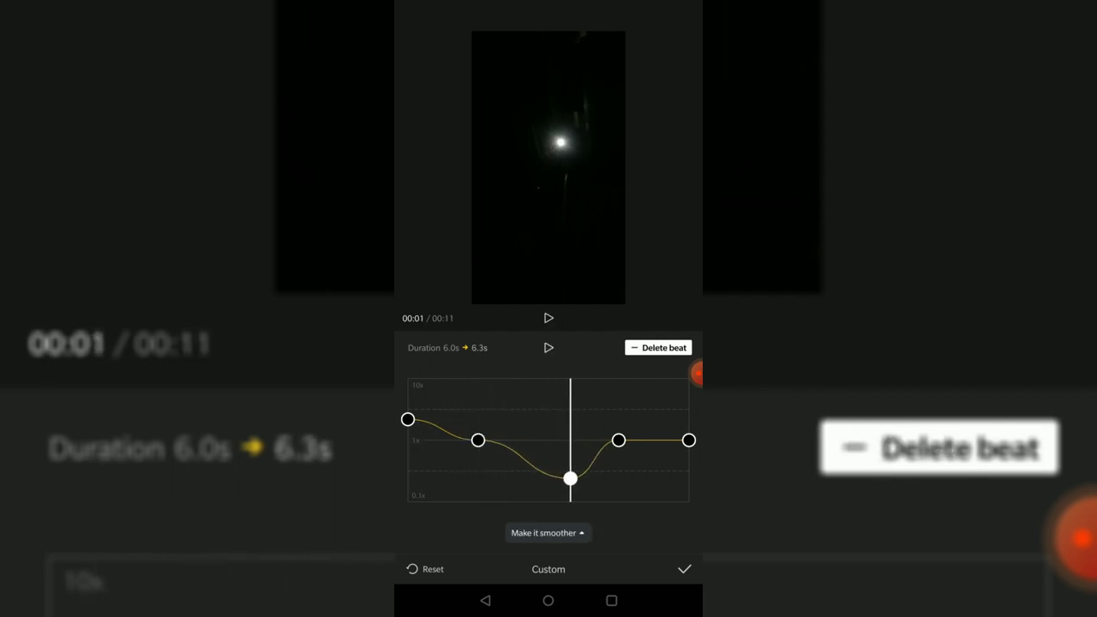
drag(619, 440, 646, 406)
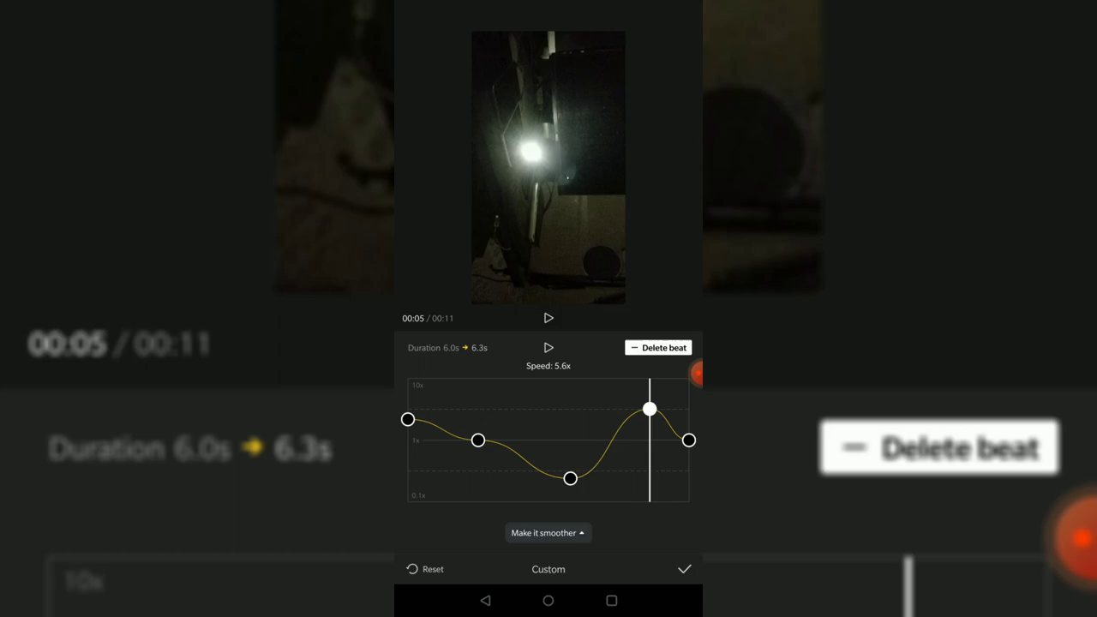
drag(688, 440, 688, 487)
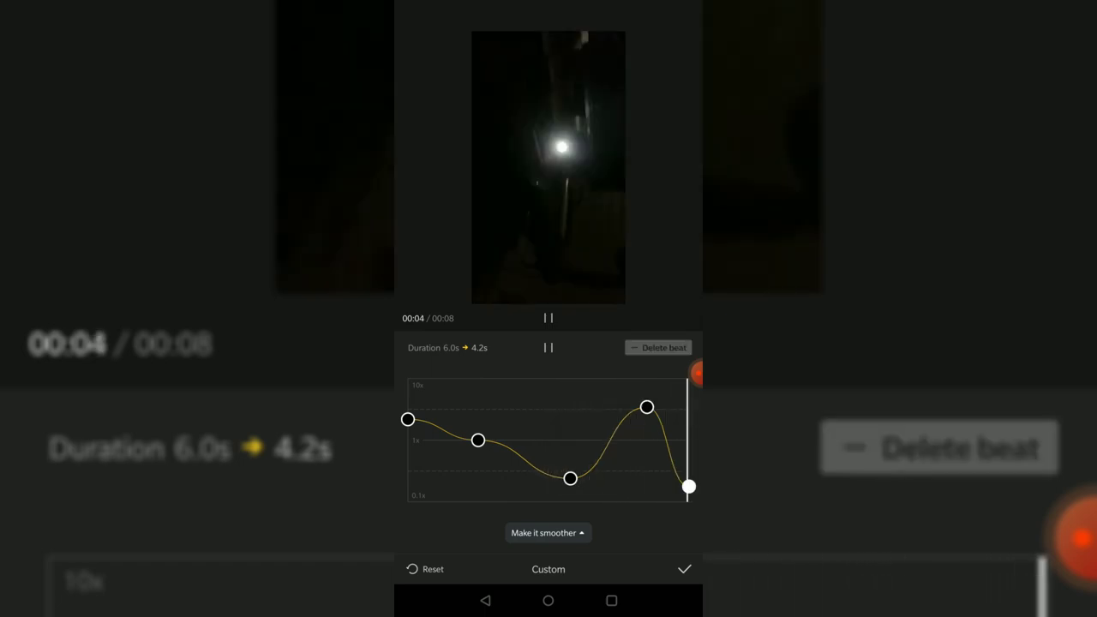
Step: Refine the curve by lowering the first beat and raising the third and last, then confirm
click(636, 437)
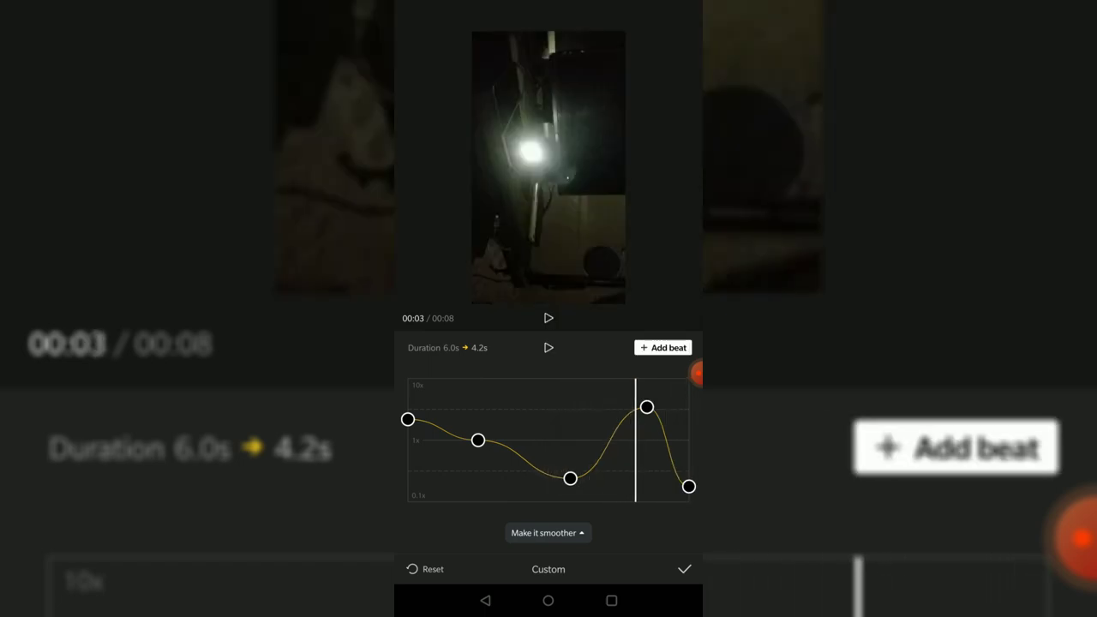
drag(636, 437, 644, 428)
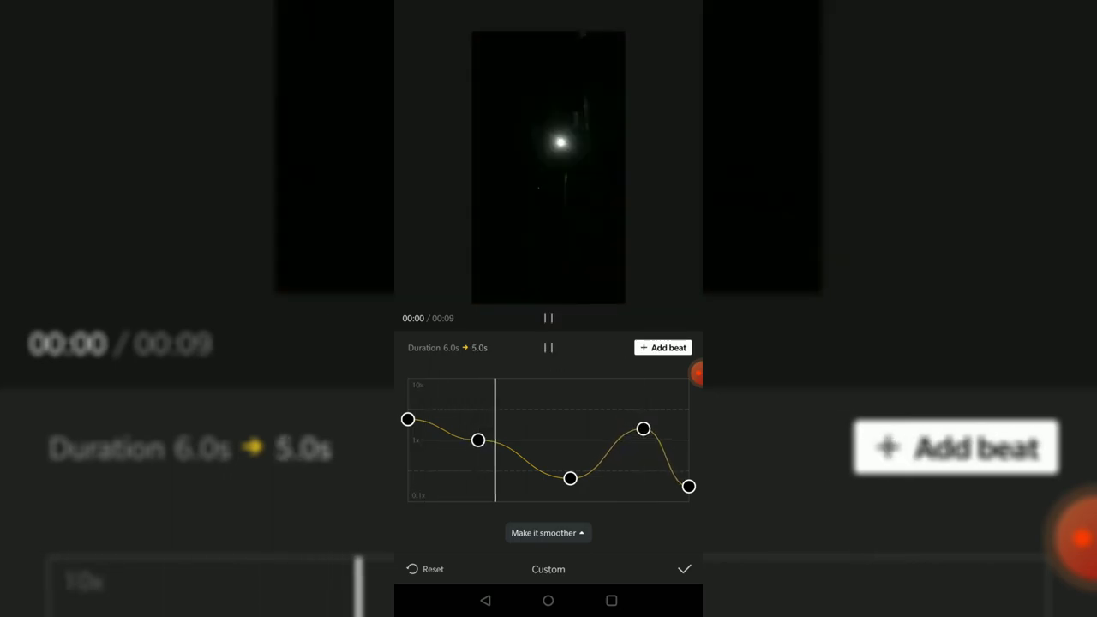
drag(407, 419, 407, 432)
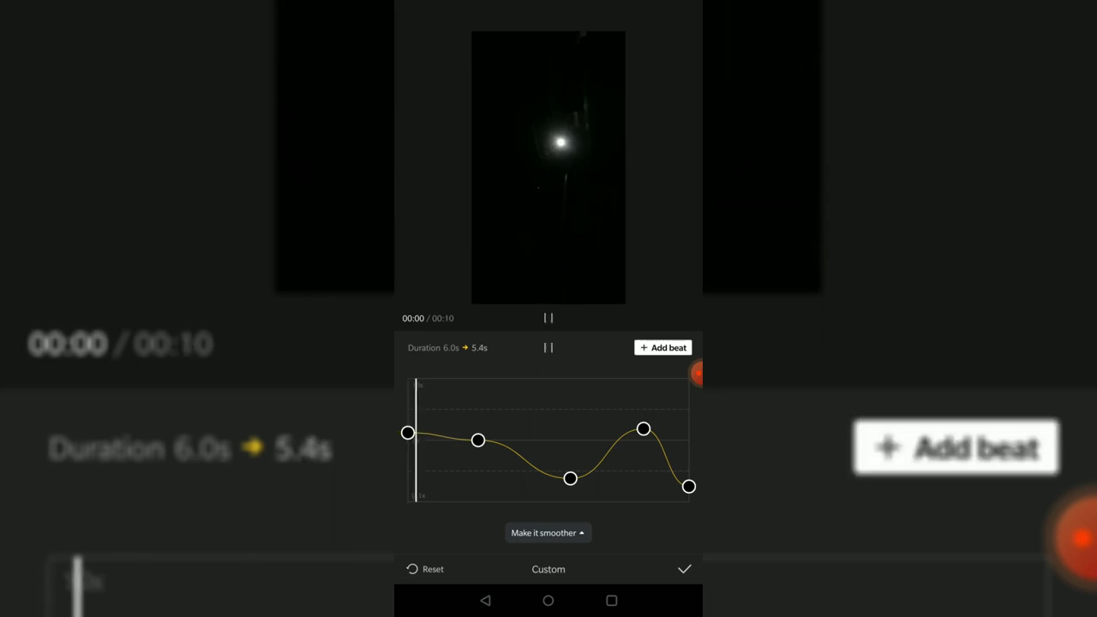
drag(569, 479, 564, 454)
drag(689, 485, 688, 461)
click(689, 463)
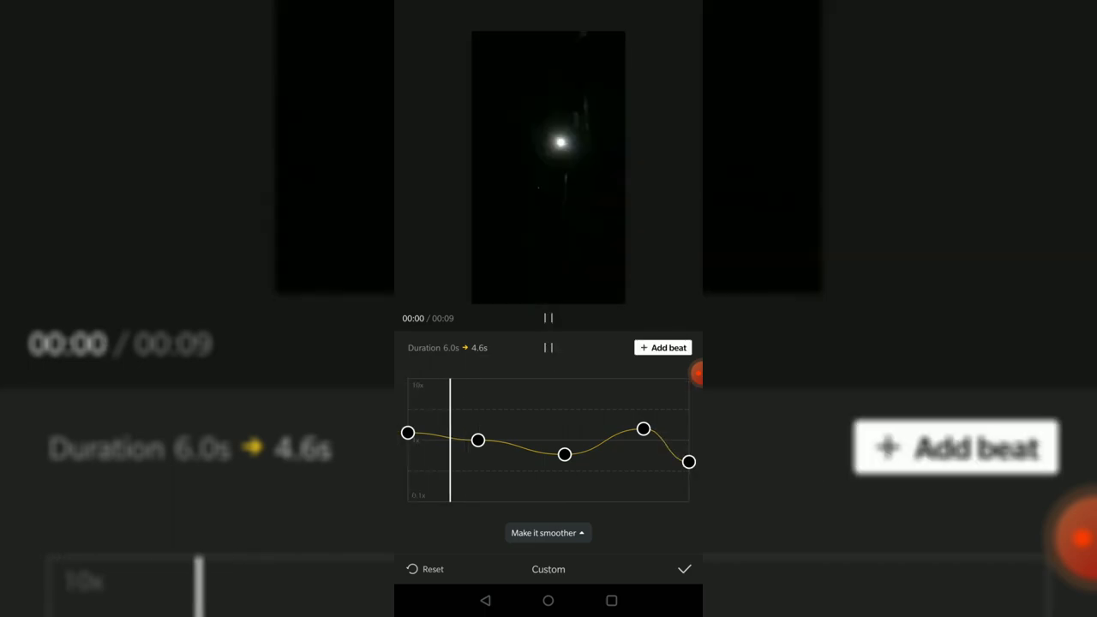
click(684, 568)
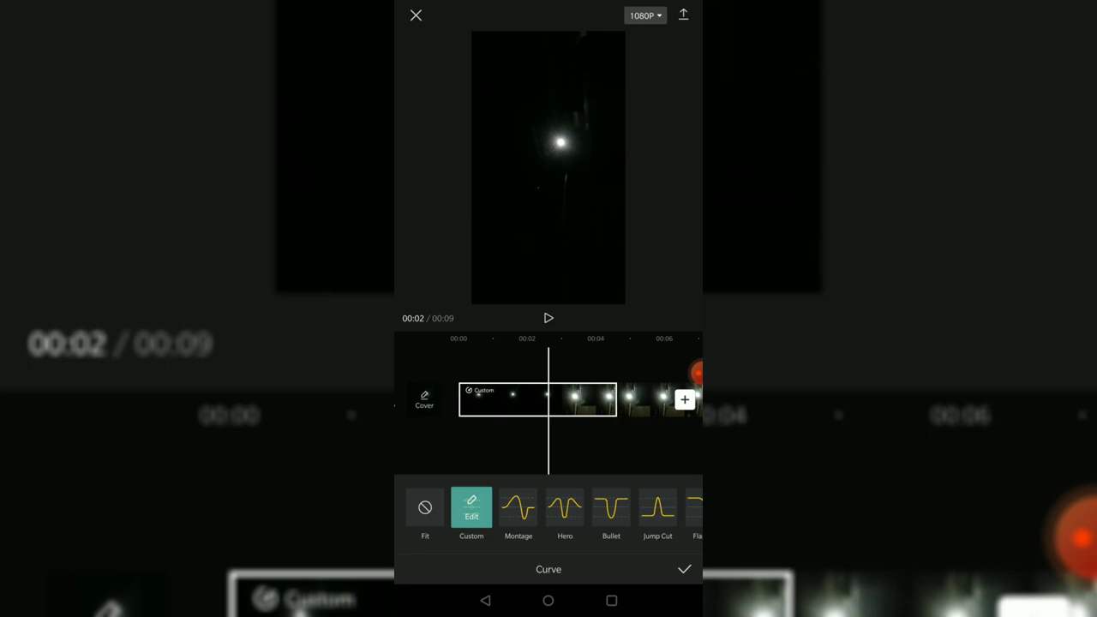
Step: Try a Chroma key sampled from the bright light, check its Shadow setting, and close it
click(683, 569)
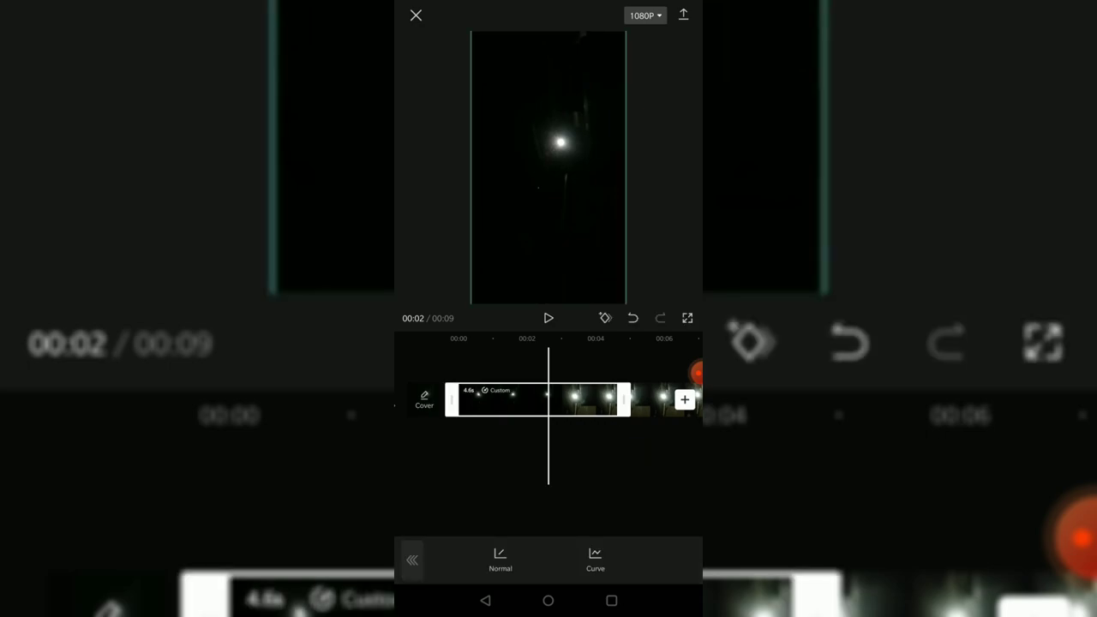
click(412, 560)
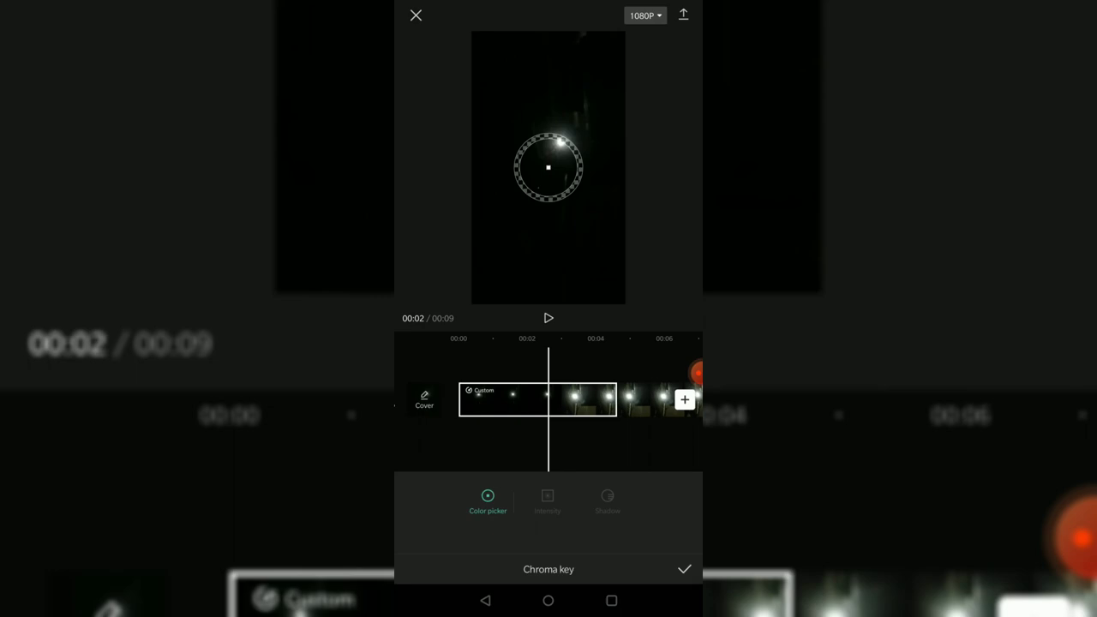
drag(549, 167, 555, 143)
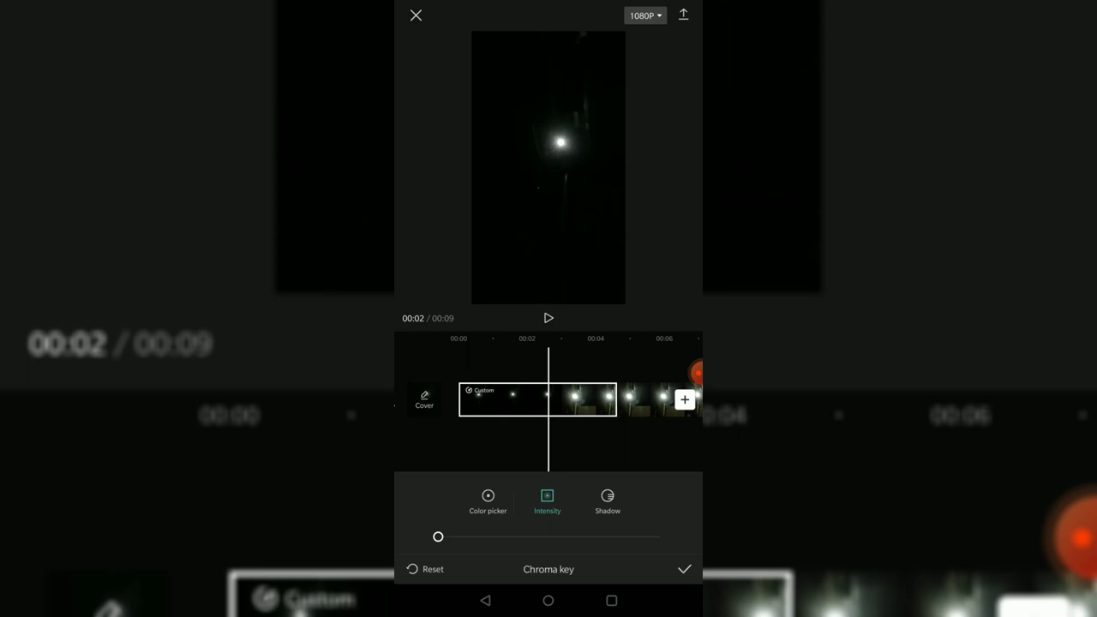
click(607, 500)
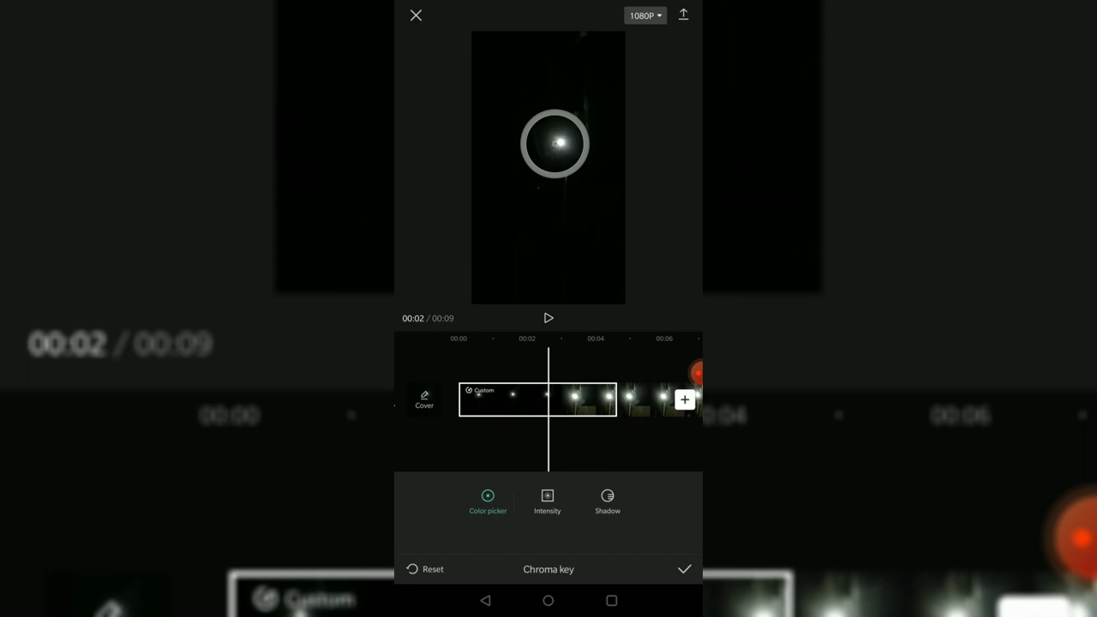
click(684, 569)
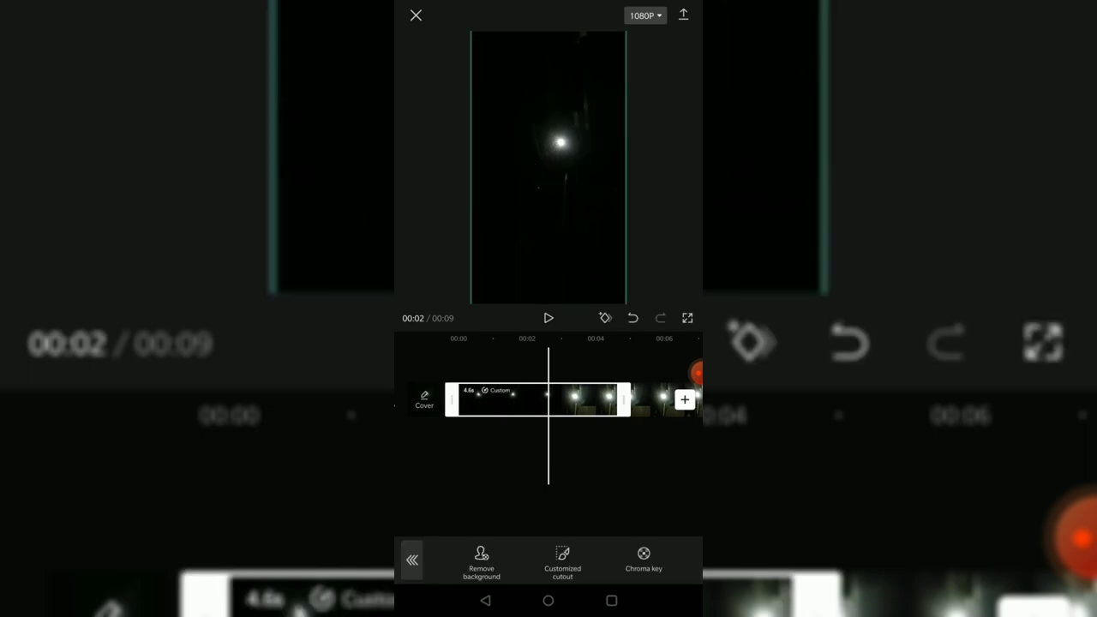
Step: Scrub back to about one second and play the clip to preview it
drag(514, 445, 557, 445)
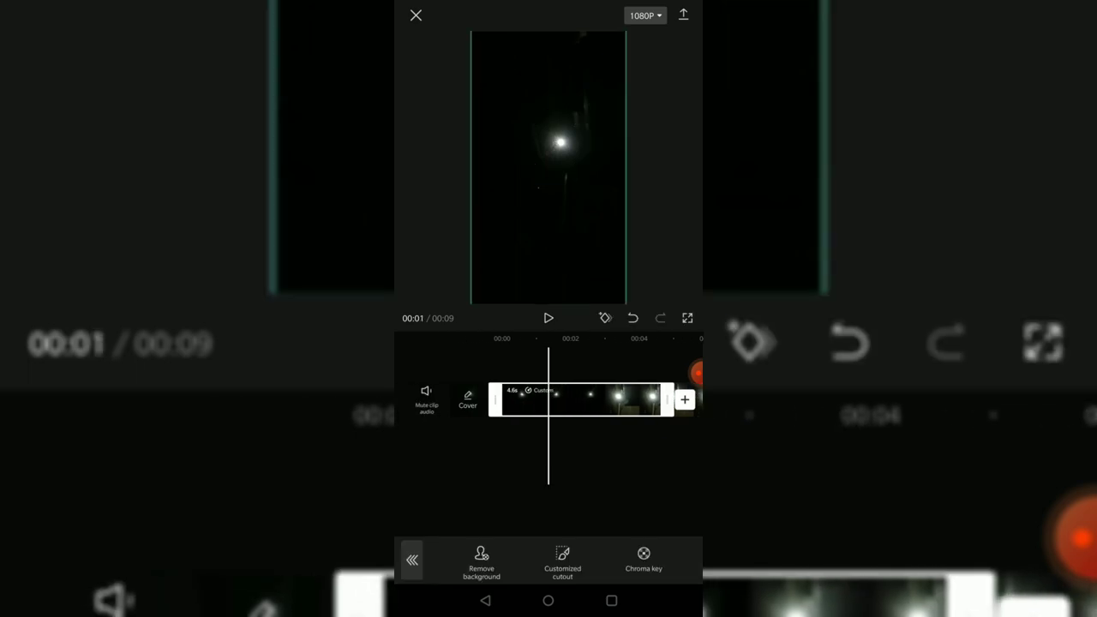
click(549, 318)
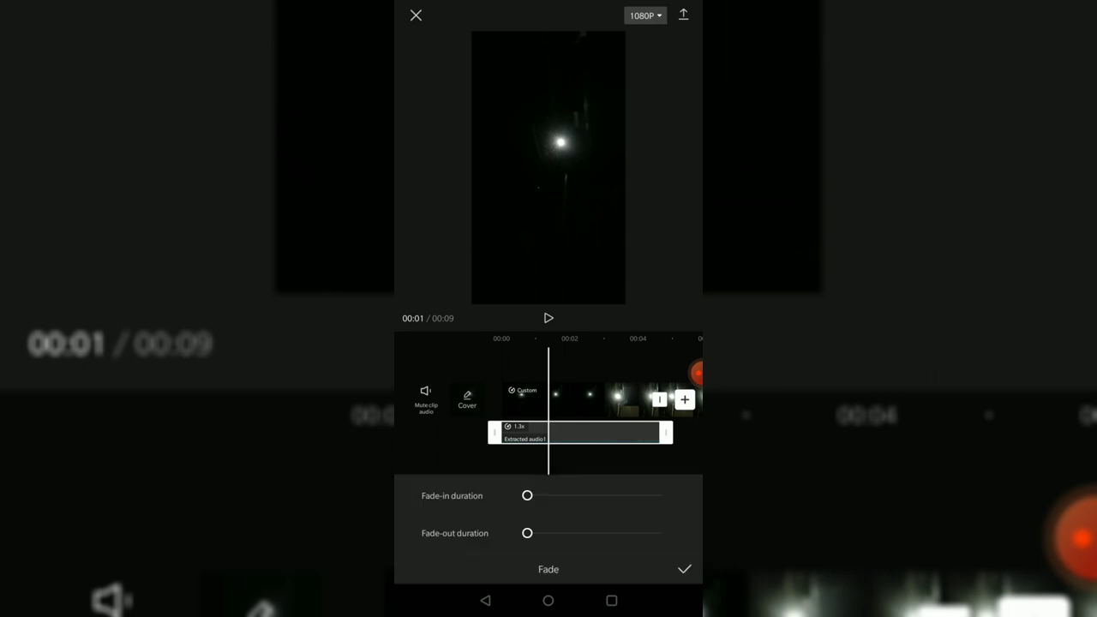
Step: Give the extracted audio a short fade-in and 0.8s fade-out, then enable noise reduction
drag(527, 495, 542, 495)
drag(527, 533, 544, 532)
click(550, 533)
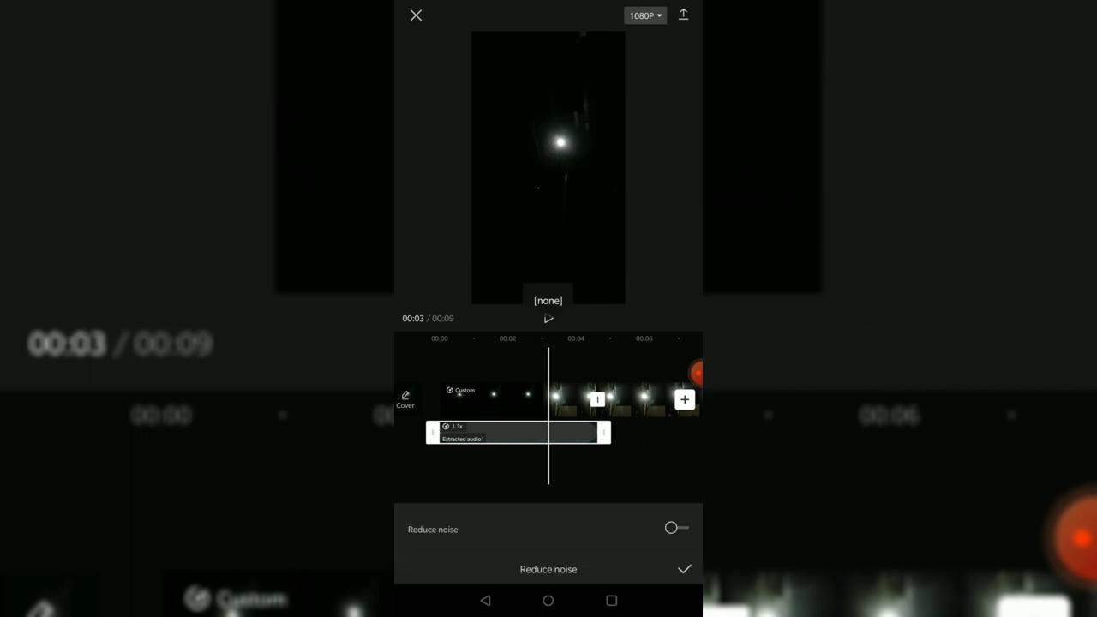
click(676, 528)
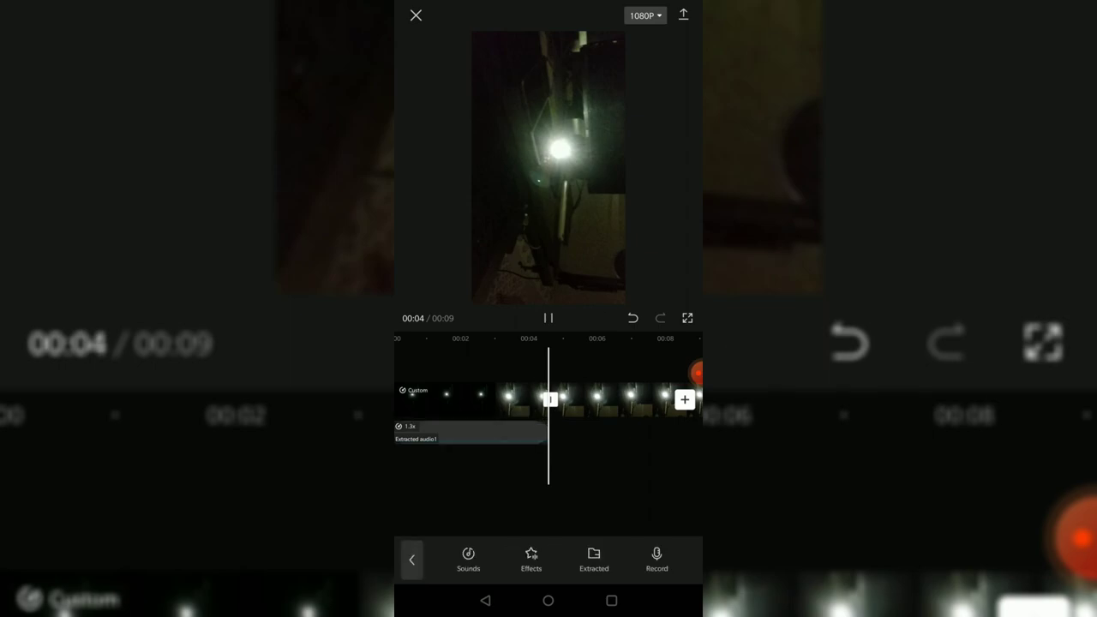
Step: Select the night clip, lower its opacity slightly so it stays near full, and confirm
click(471, 400)
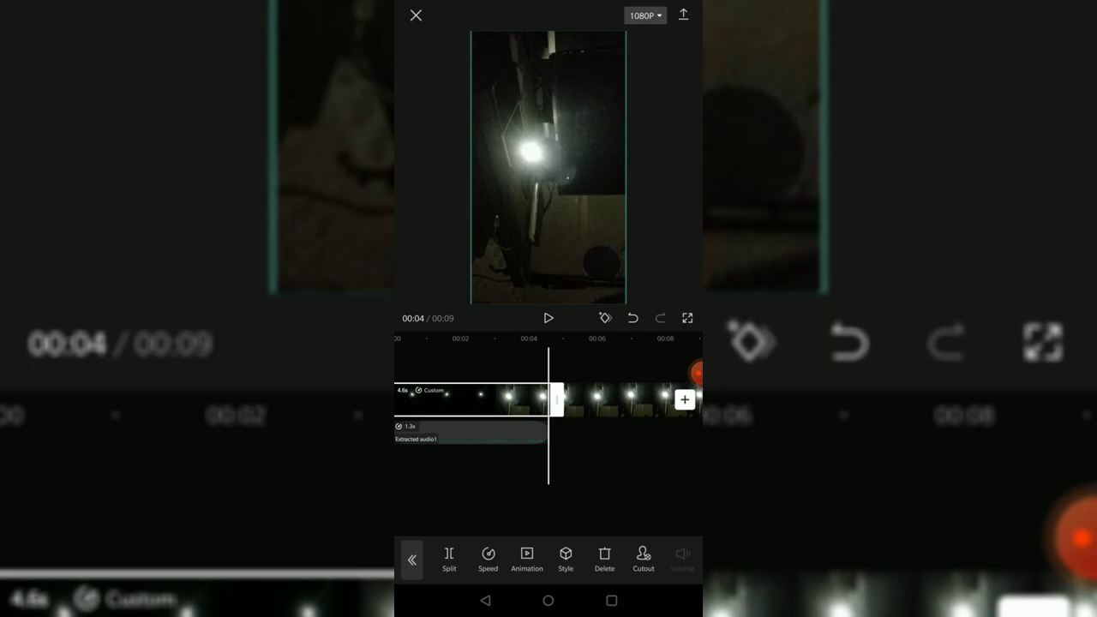
drag(616, 556, 475, 557)
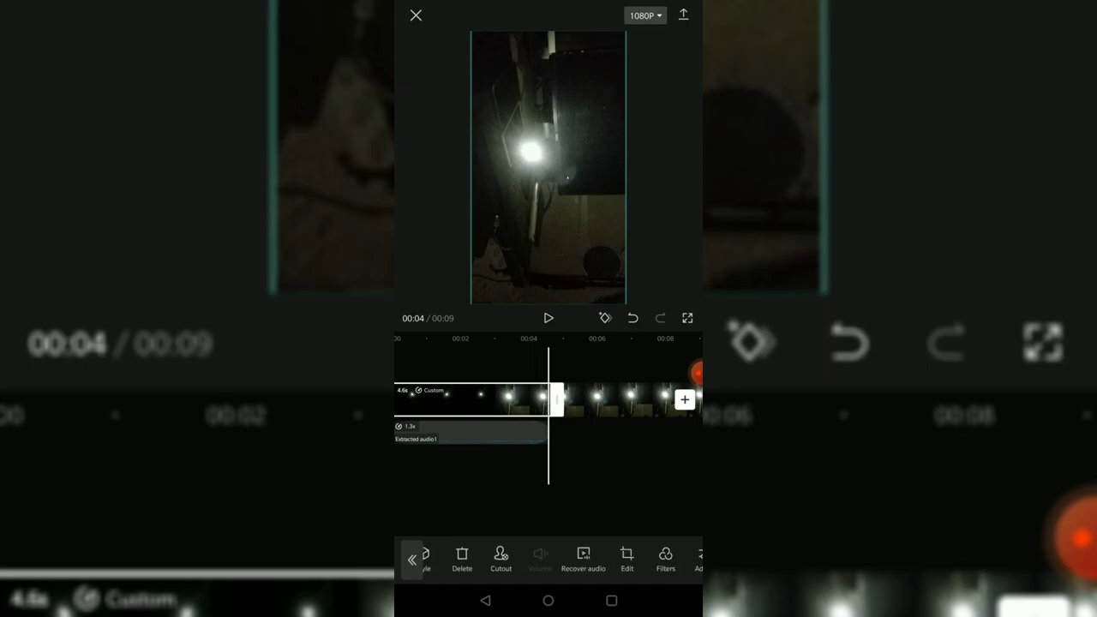
drag(600, 557, 480, 557)
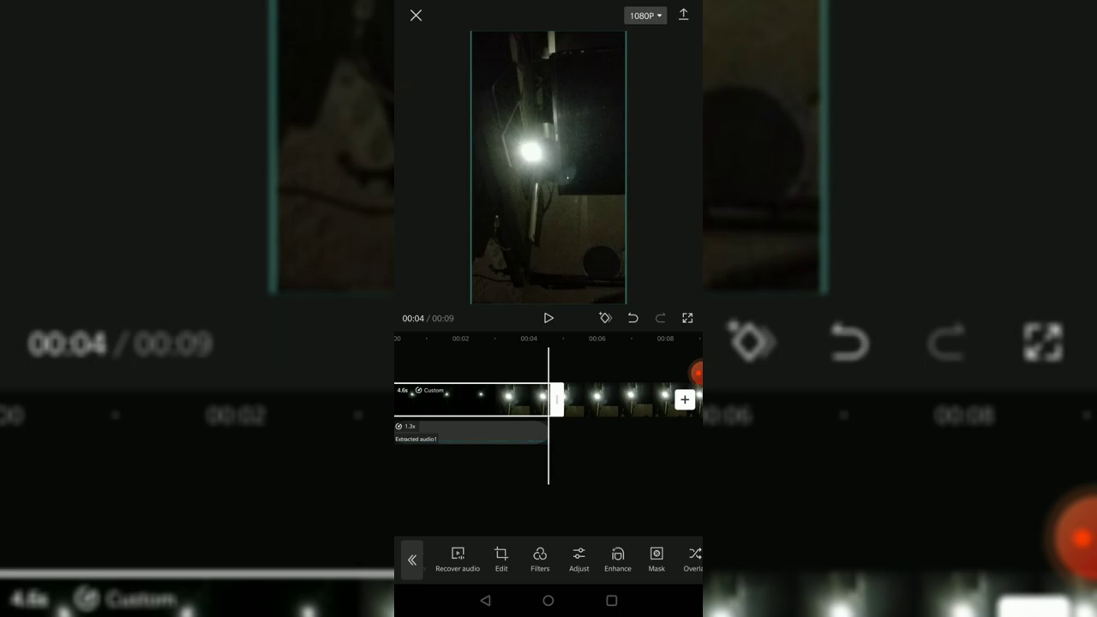
drag(600, 557, 511, 557)
drag(600, 557, 562, 557)
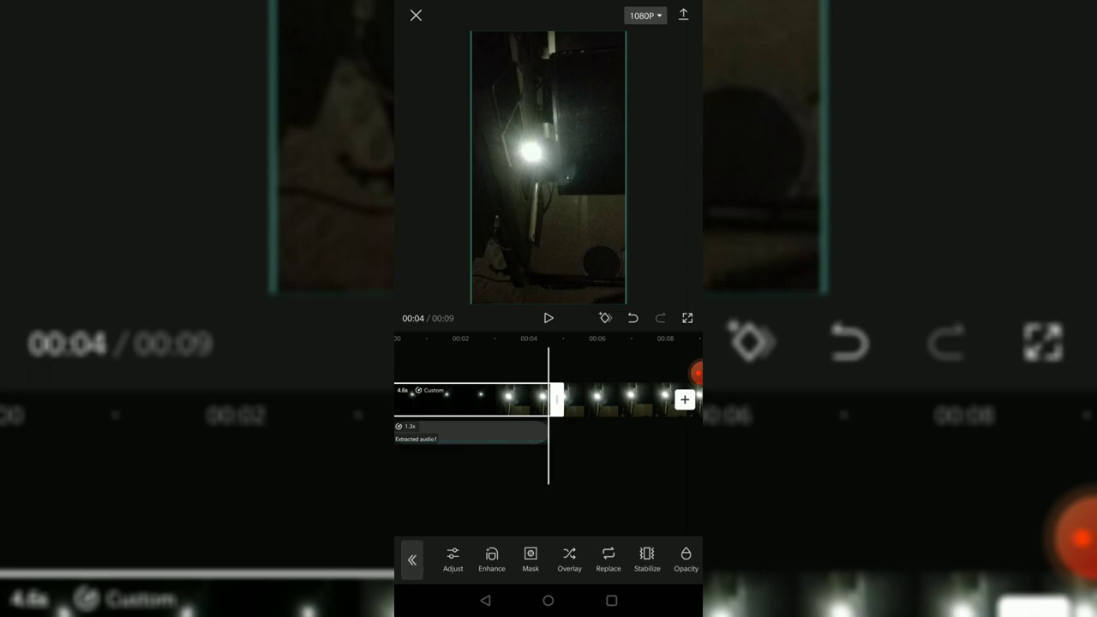
drag(599, 557, 490, 557)
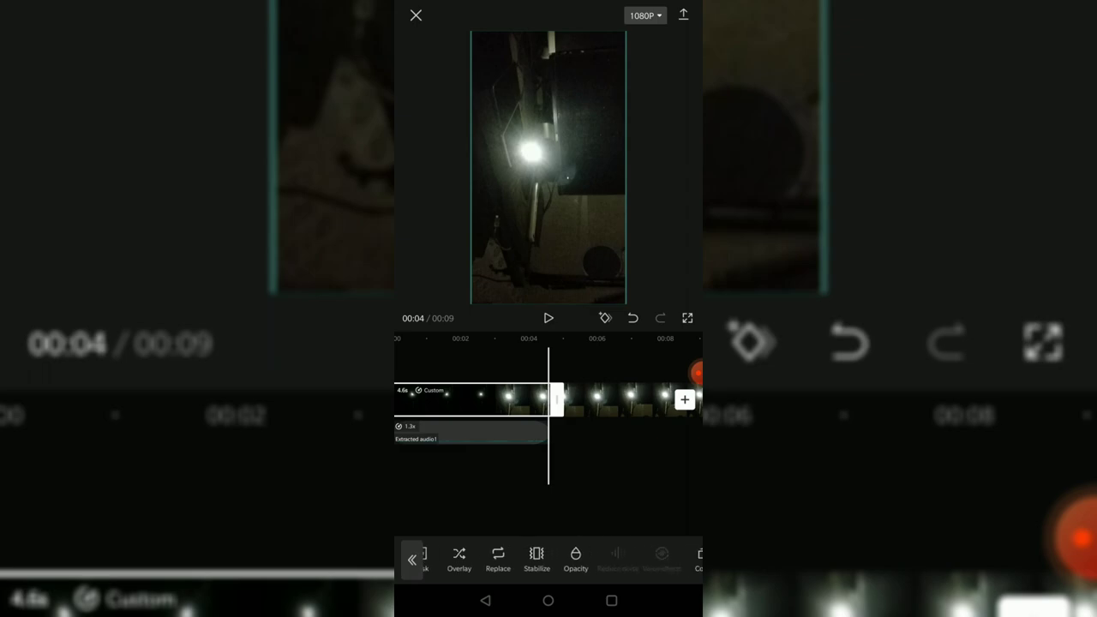
click(575, 557)
mouse_move(638, 522)
mouse_down()
mouse_move(548, 522)
mouse_move(627, 523)
mouse_up()
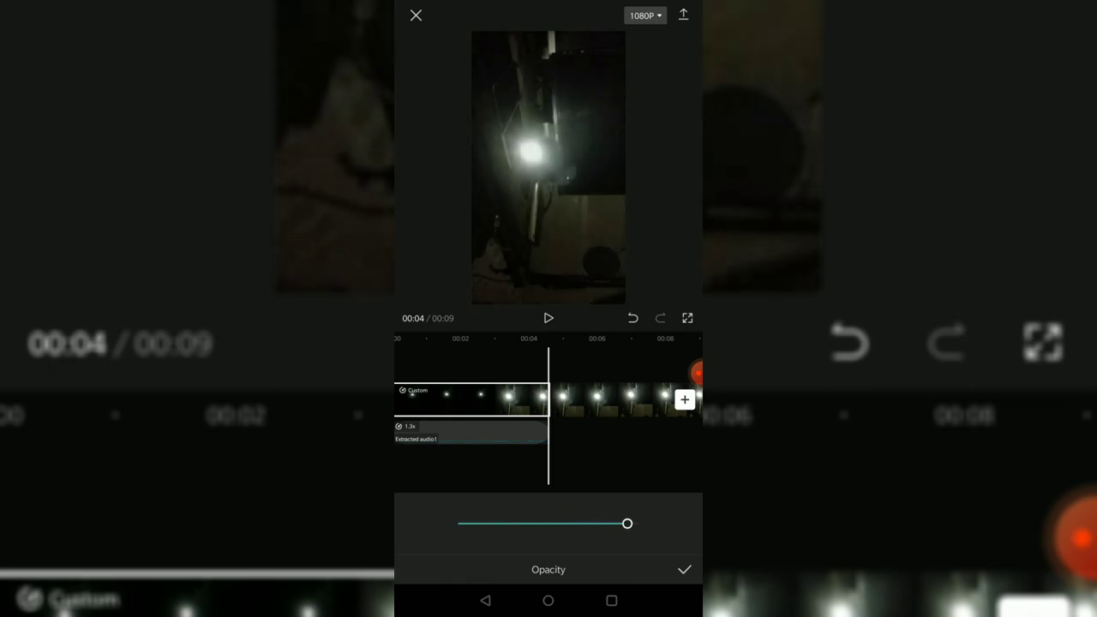
click(684, 569)
drag(497, 556, 550, 557)
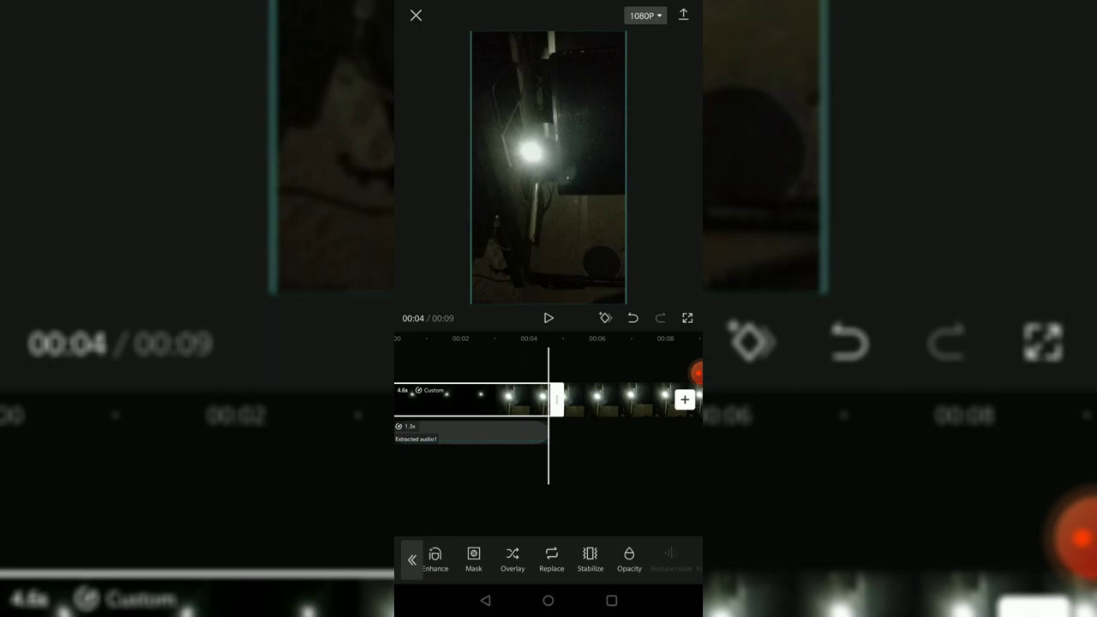
Step: Stabilize the first clip with Minimal cropping, acknowledging the processing notice
click(590, 558)
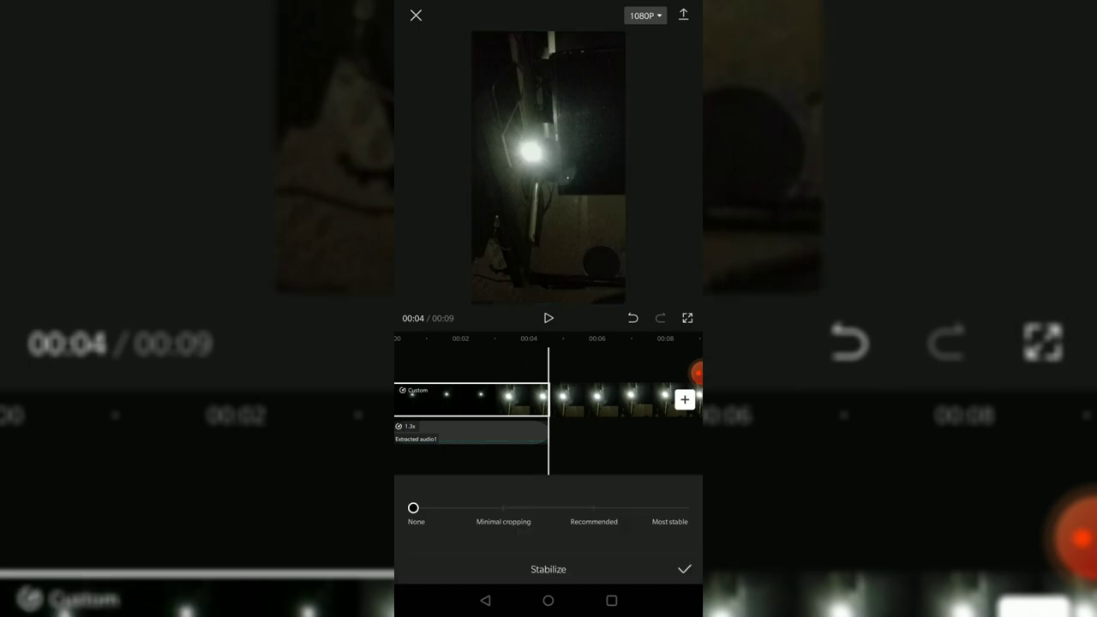
drag(413, 507, 503, 507)
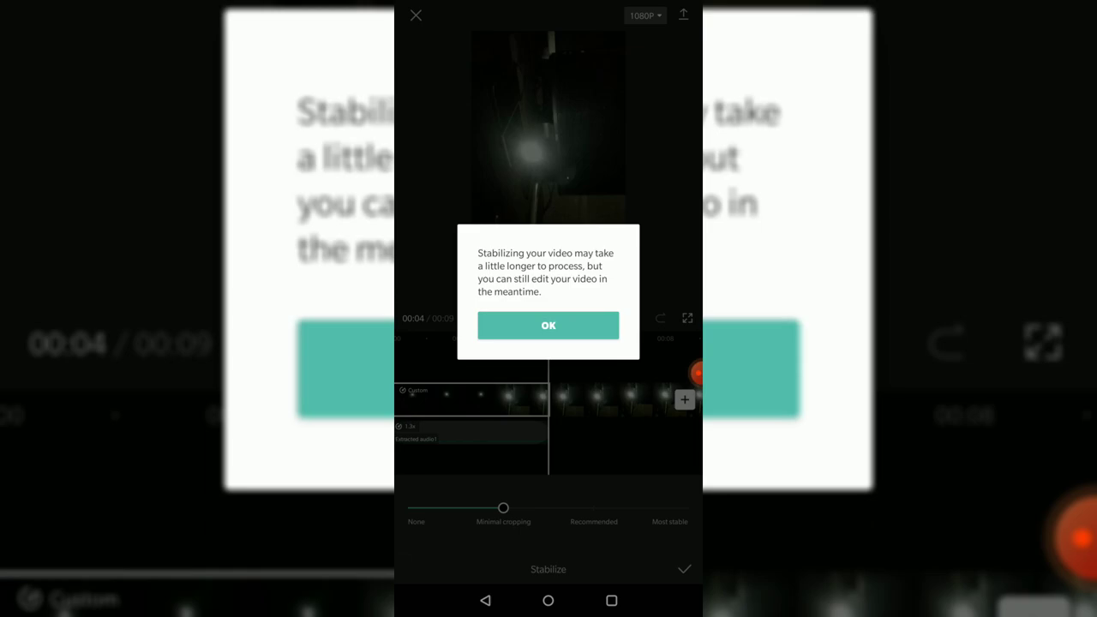
click(547, 324)
drag(503, 507, 413, 507)
click(683, 569)
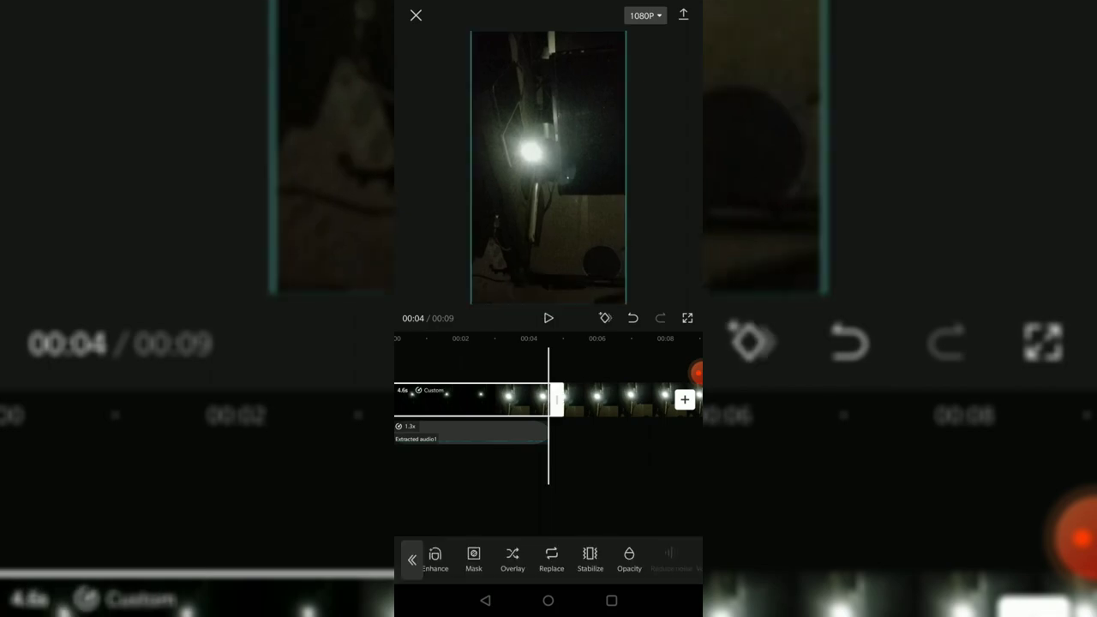
drag(515, 557, 553, 557)
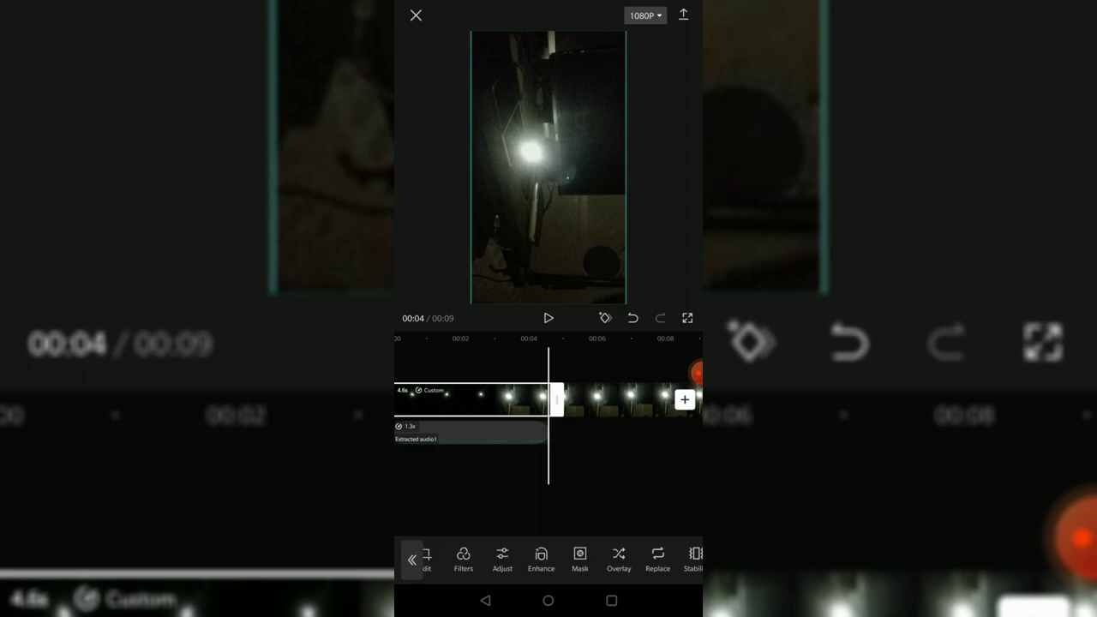
Step: In Adjust > HSL, shift the red hue, cut red saturation and raise red luminance, then confirm
drag(514, 557, 559, 557)
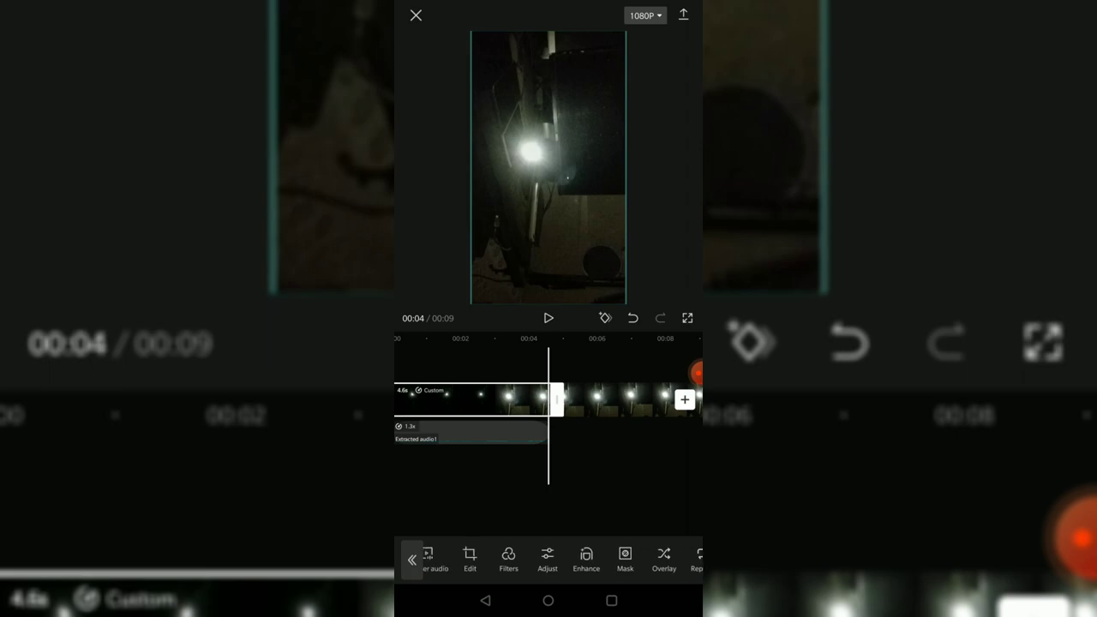
click(547, 559)
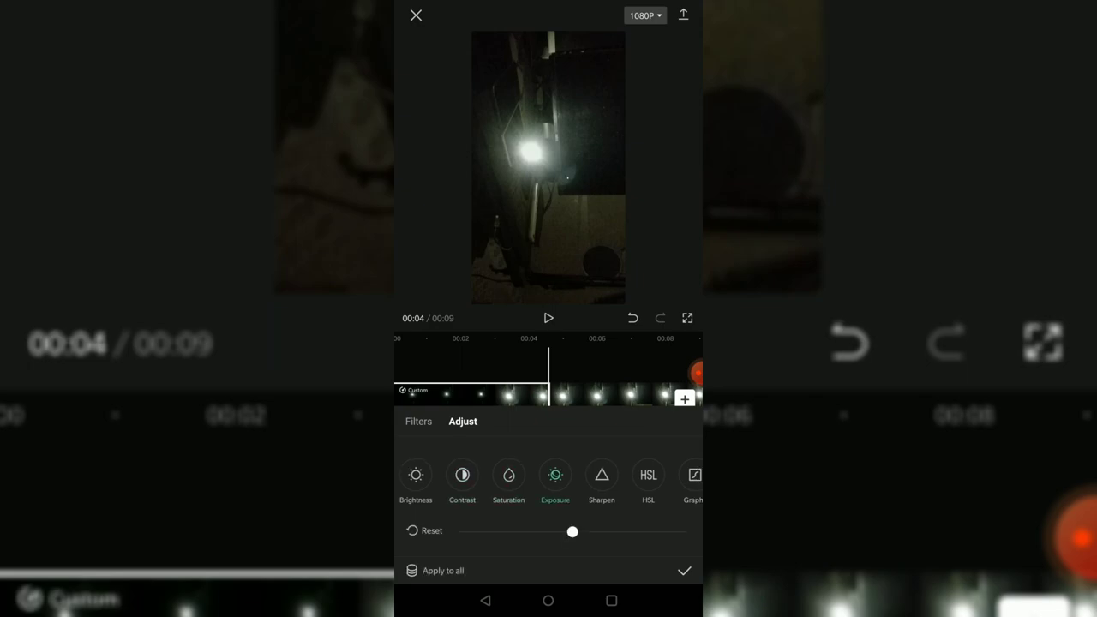
click(602, 475)
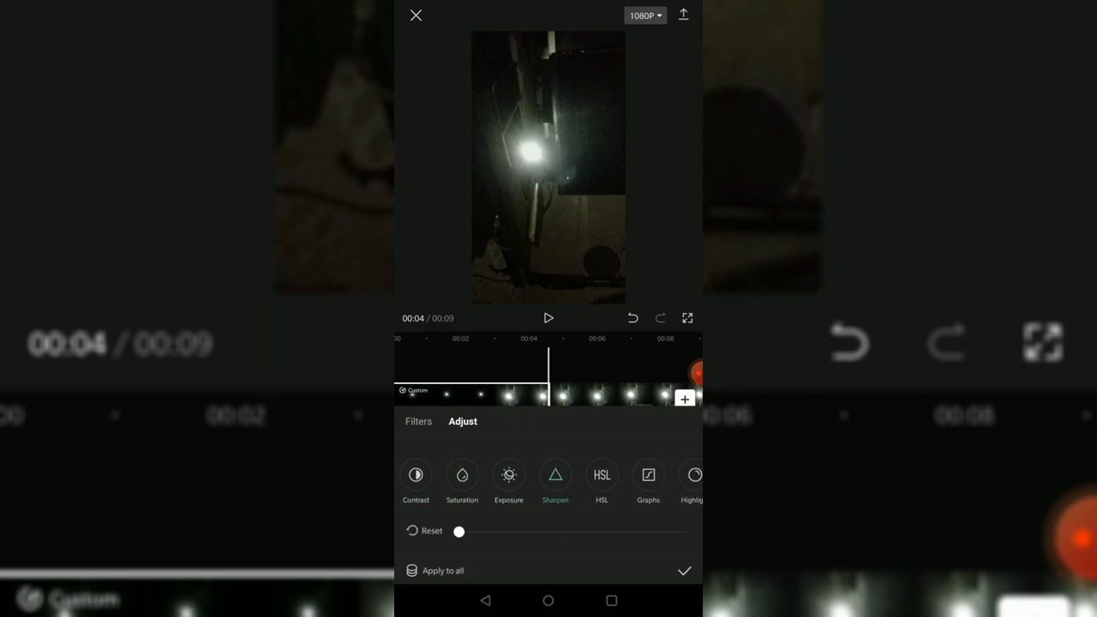
click(601, 475)
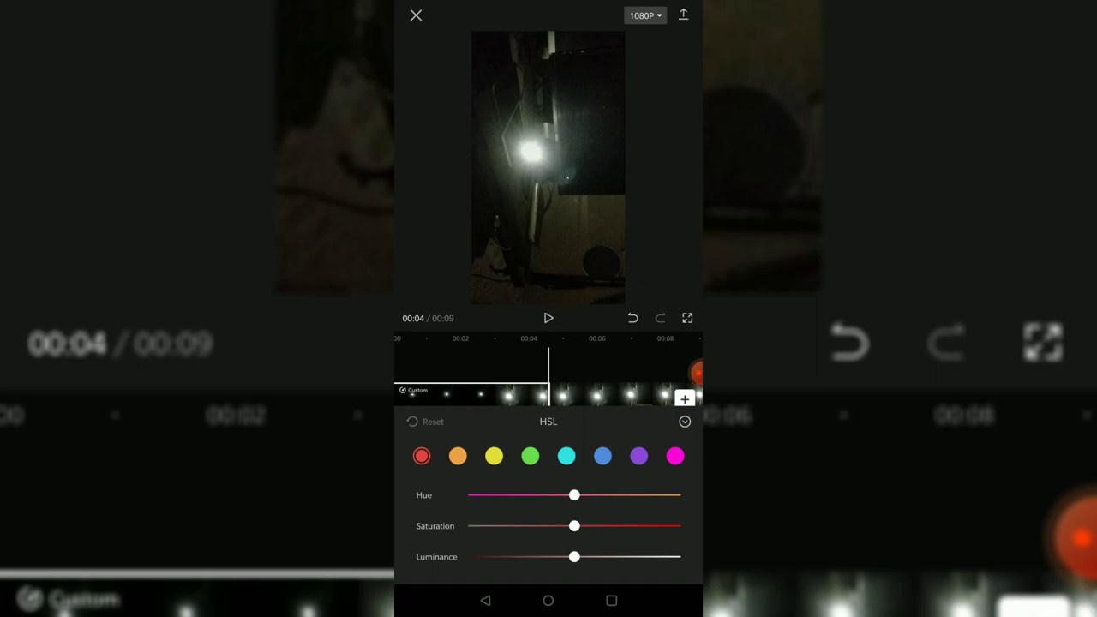
drag(574, 471, 632, 470)
drag(574, 497, 540, 497)
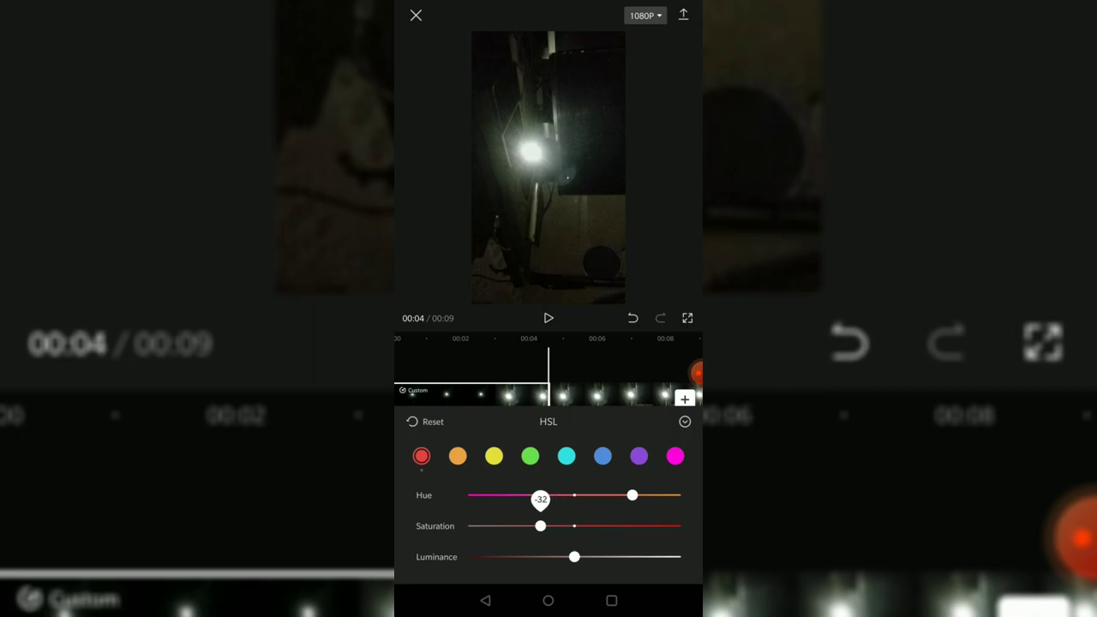
drag(590, 532, 622, 531)
drag(626, 528, 670, 529)
mouse_move(671, 557)
mouse_down()
mouse_move(612, 557)
mouse_move(647, 557)
mouse_up()
click(685, 421)
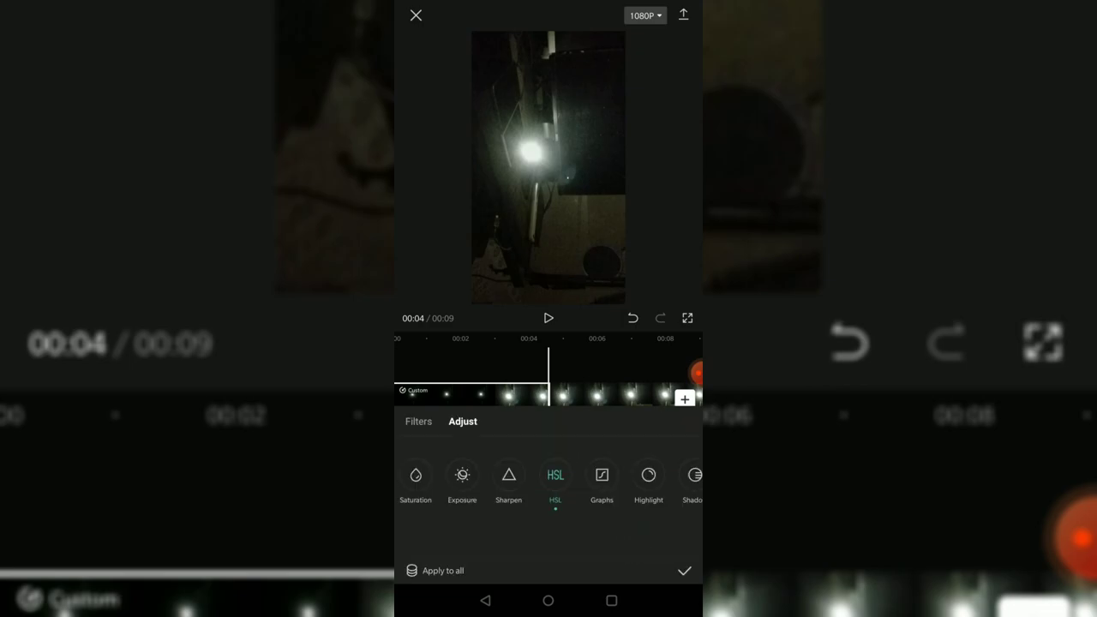
click(685, 571)
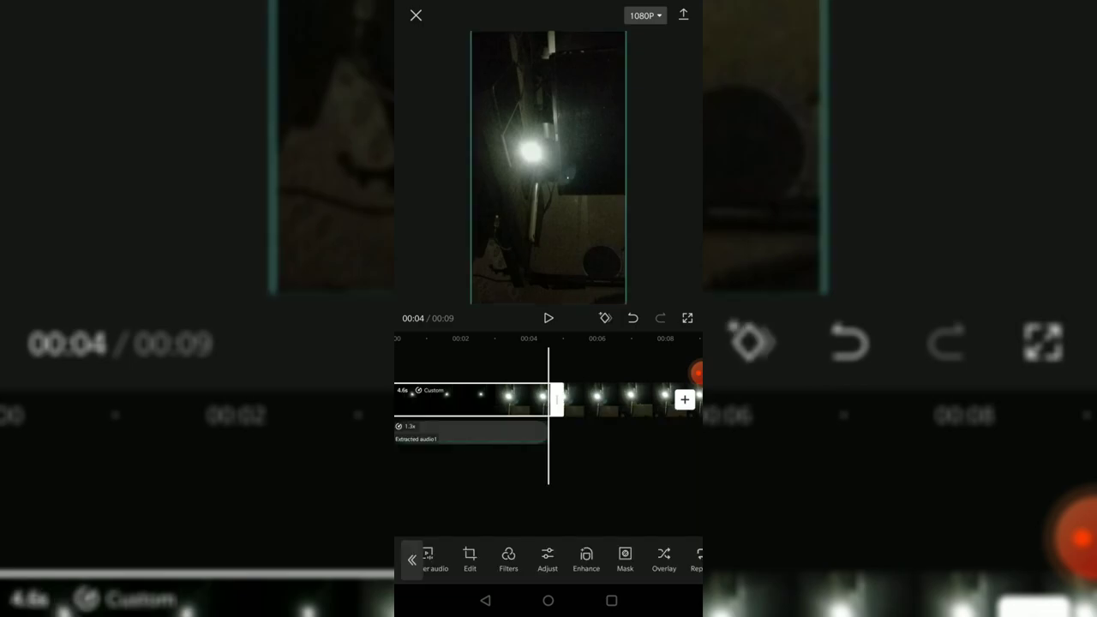
drag(480, 463, 636, 463)
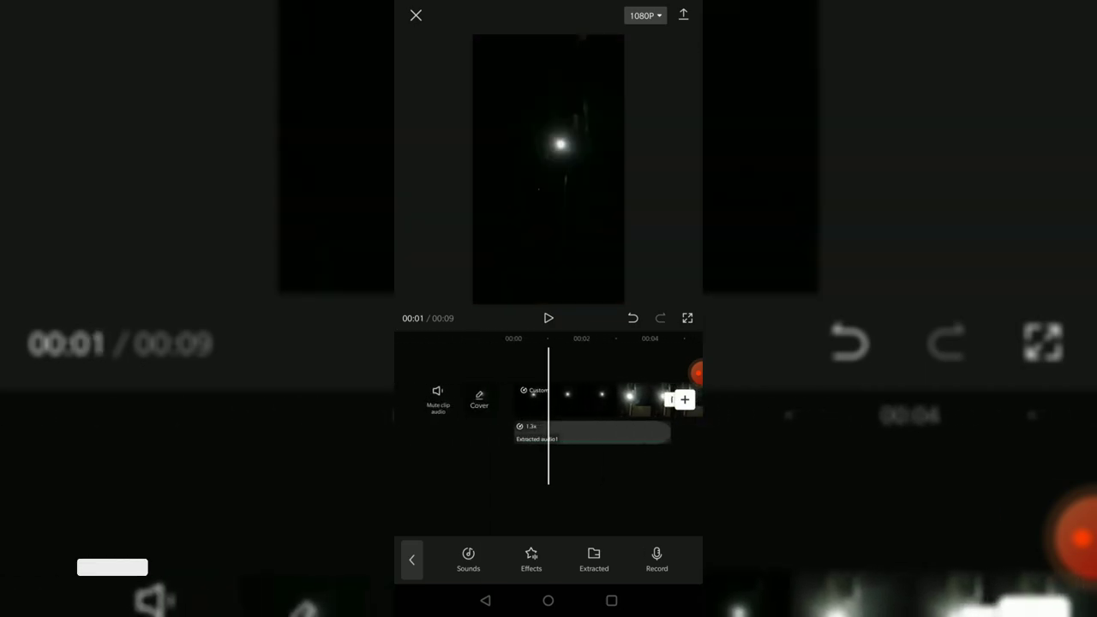
mouse_move(651, 402)
mouse_down()
mouse_move(445, 403)
mouse_move(677, 403)
mouse_up()
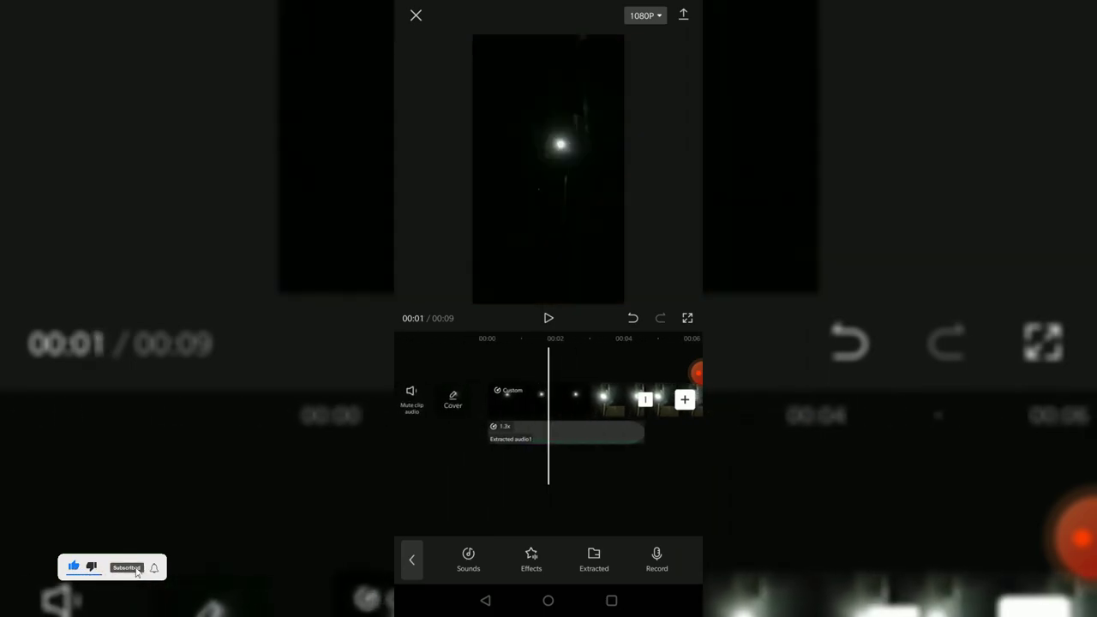